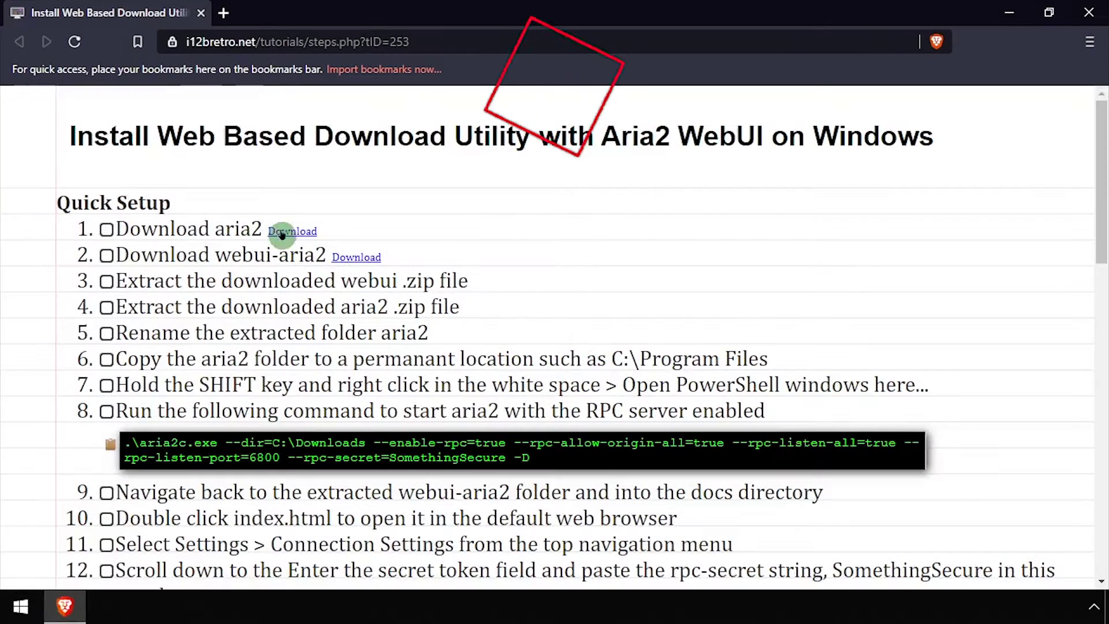
Step: Download aria2-1.35.0-win-64bit-build1.zip from the aria2 releases page, then close that tab
left_click(282, 232)
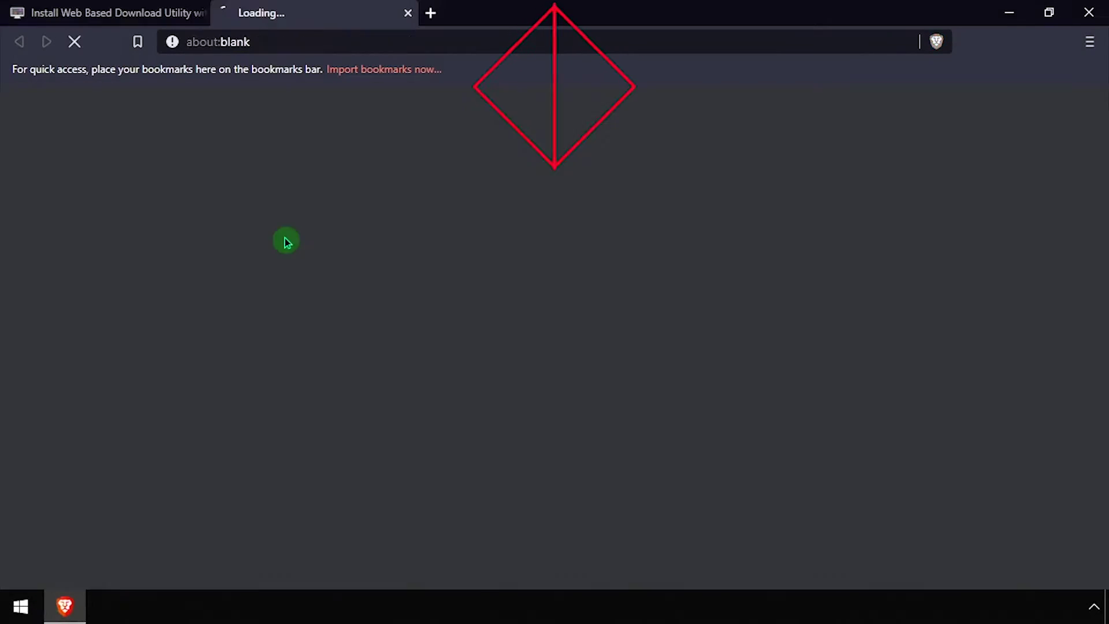
scroll(416, 277, "down", 10)
scroll(481, 304, "down", 5)
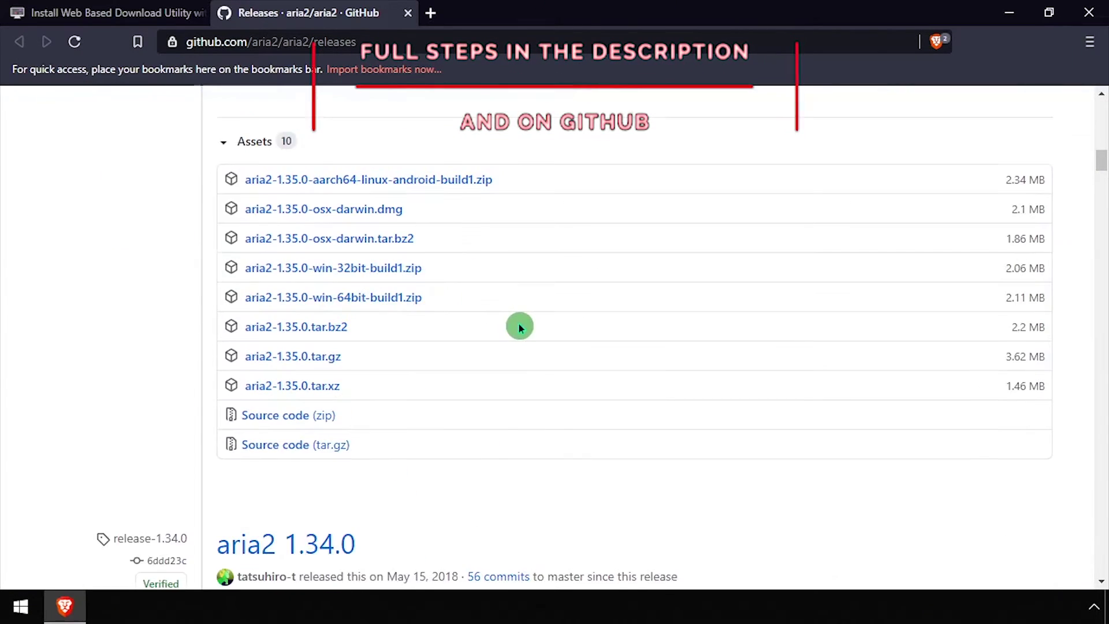
left_click(406, 298)
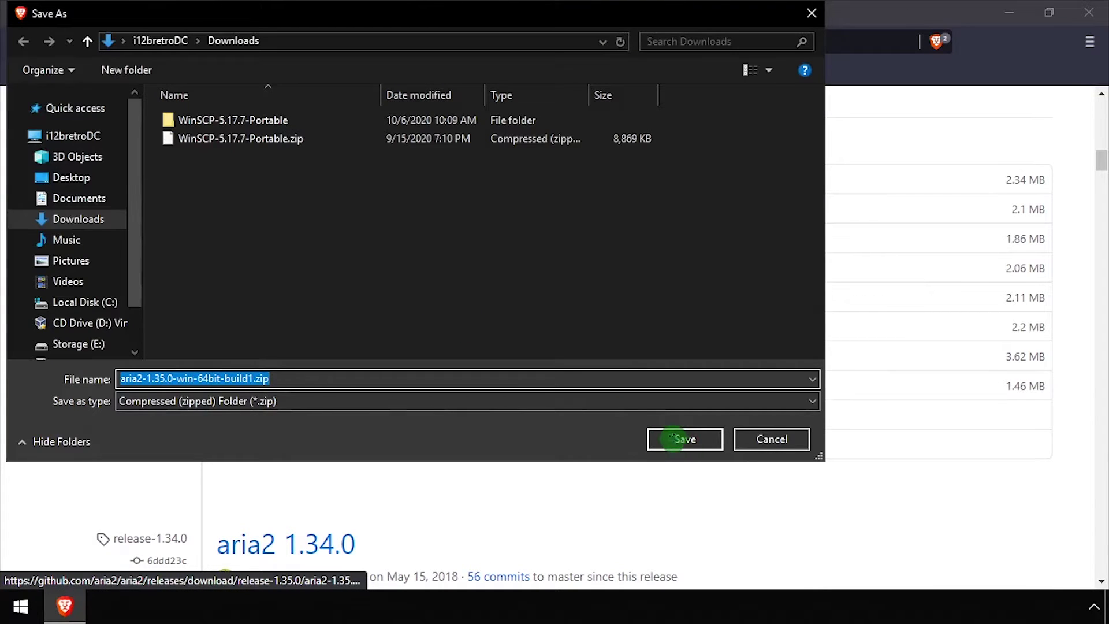
left_click(675, 438)
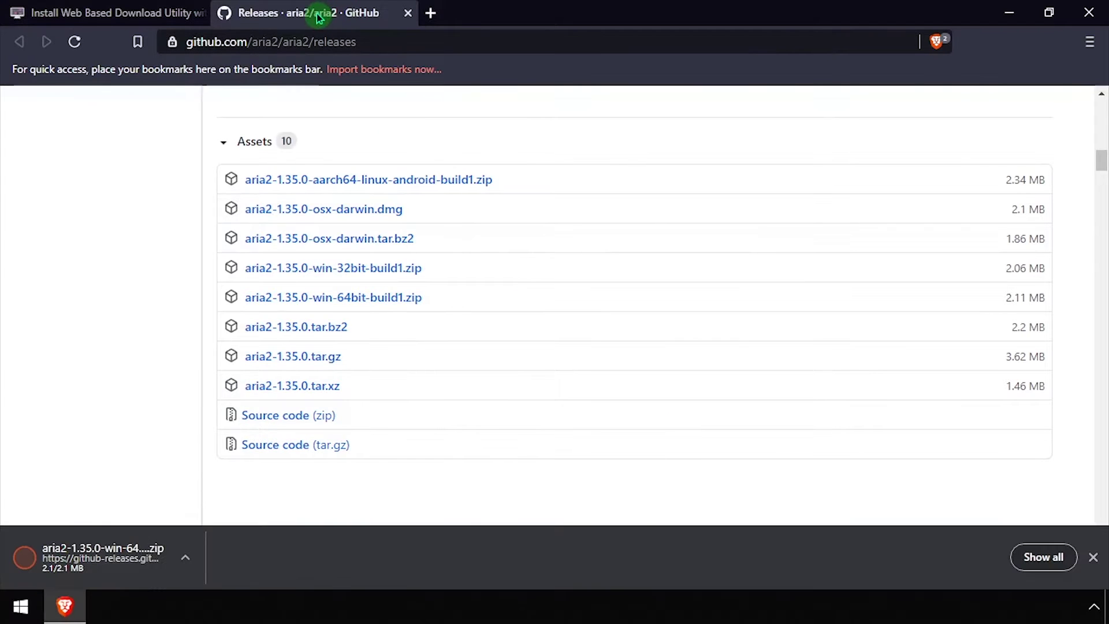
middle_click(319, 14)
Step: Download the webui-aria2 repository as webui-aria2-master.zip, then close that tab
left_click(357, 258)
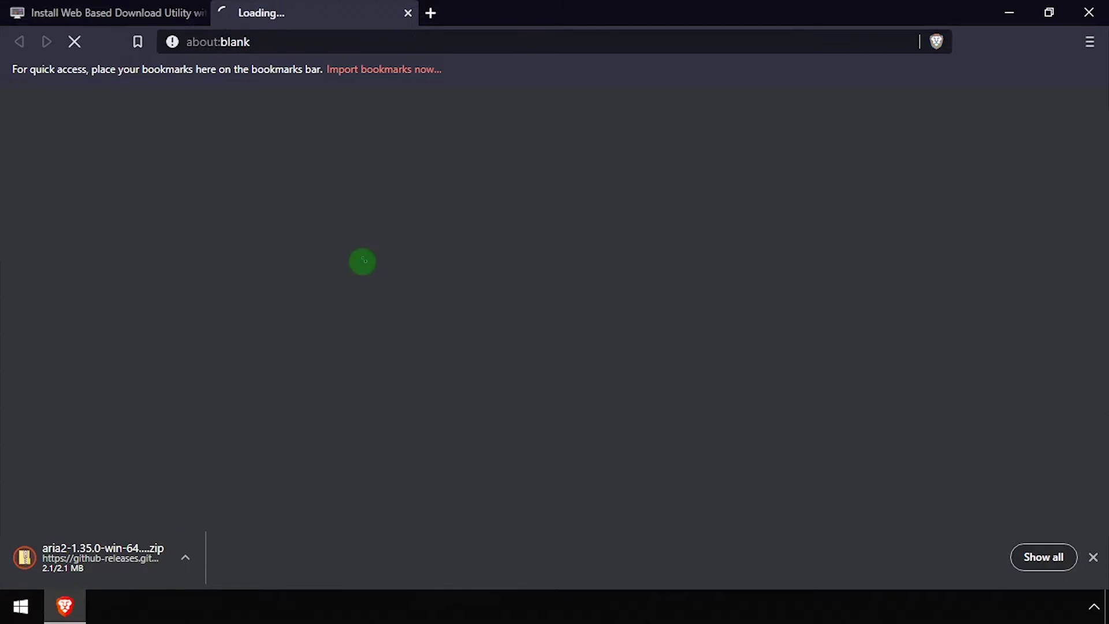
left_click(748, 287)
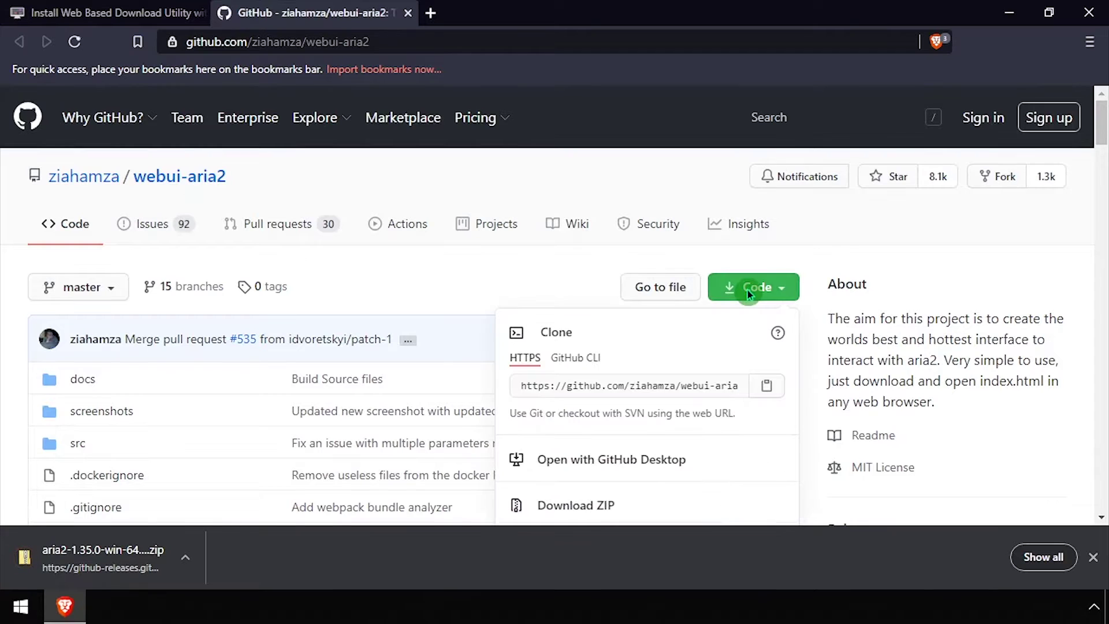
left_click(590, 498)
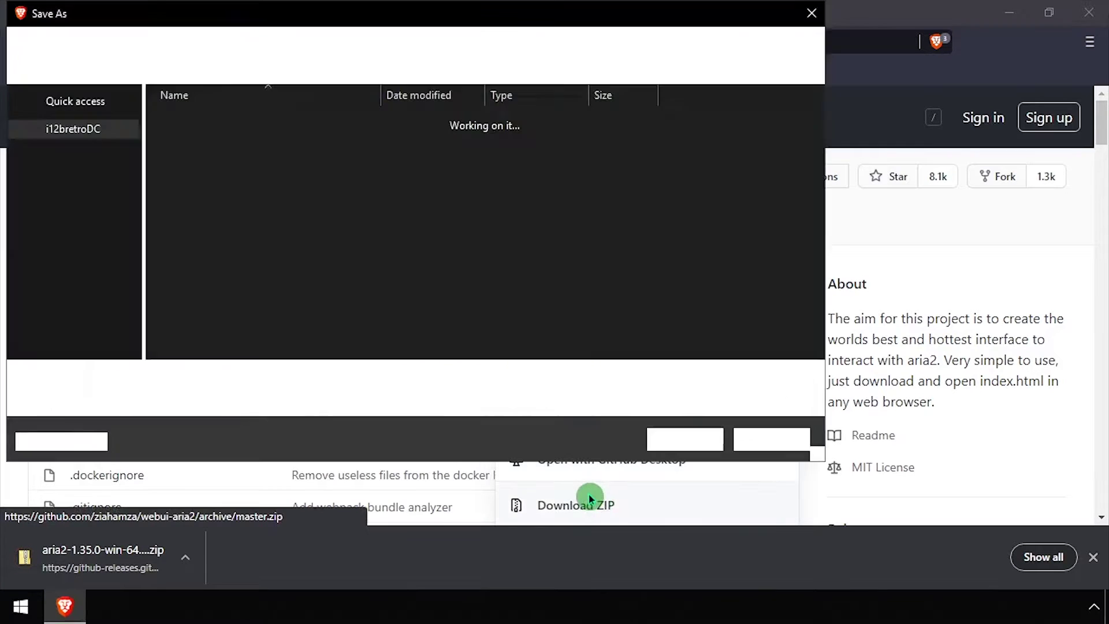
left_click(672, 441)
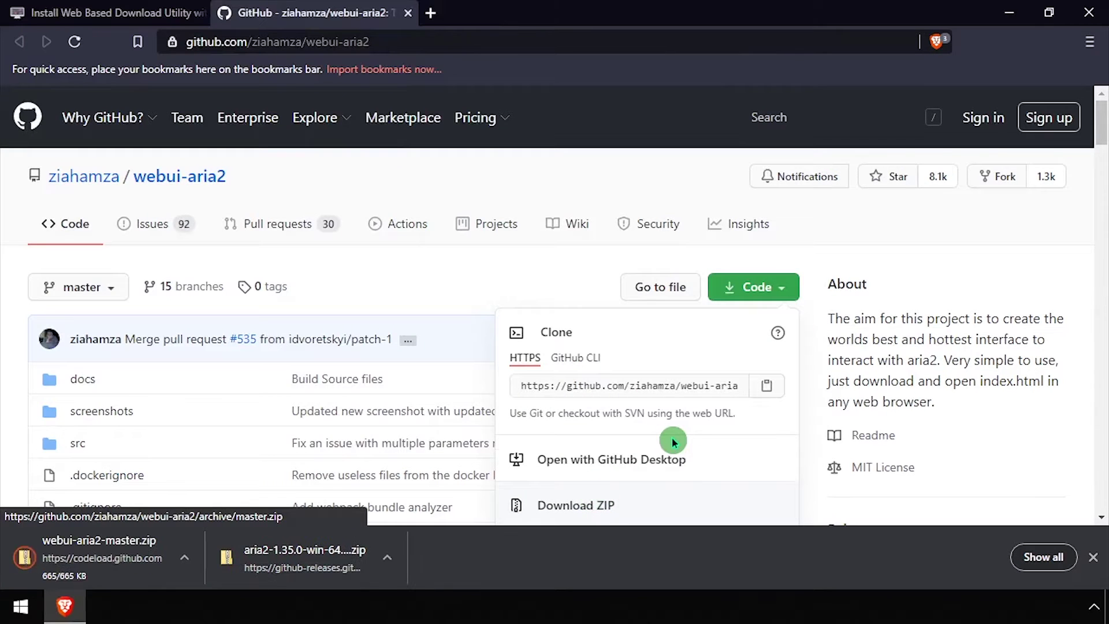
middle_click(292, 9)
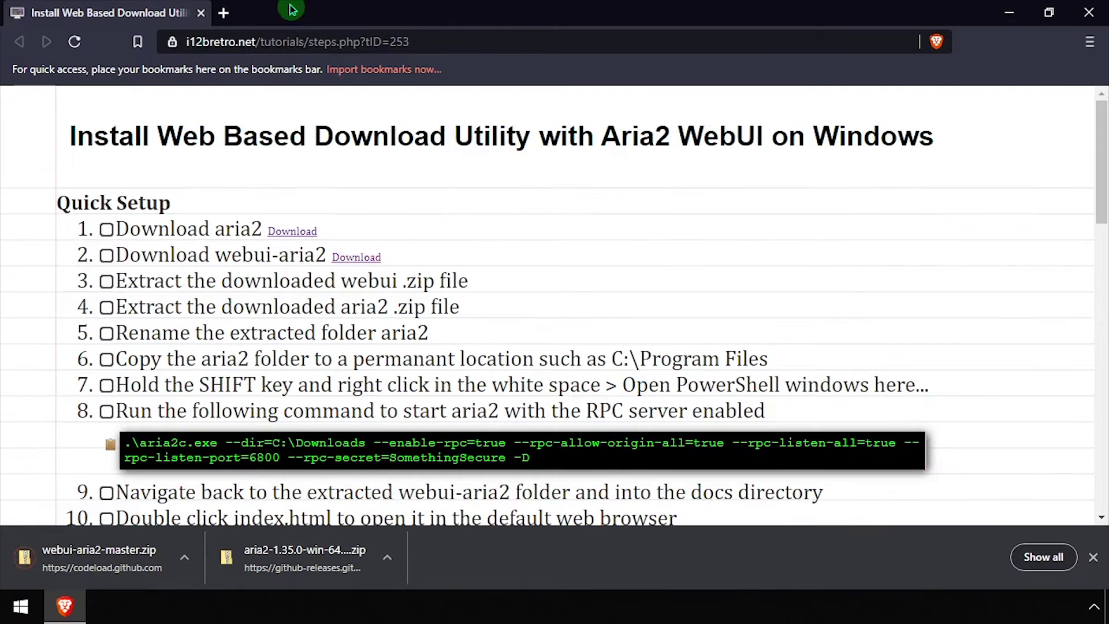
Step: Extract webui-aria2-master.zip and the aria2-1.35.0 zip into Downloads with 7-Zip
right_click(306, 546)
left_click(357, 503)
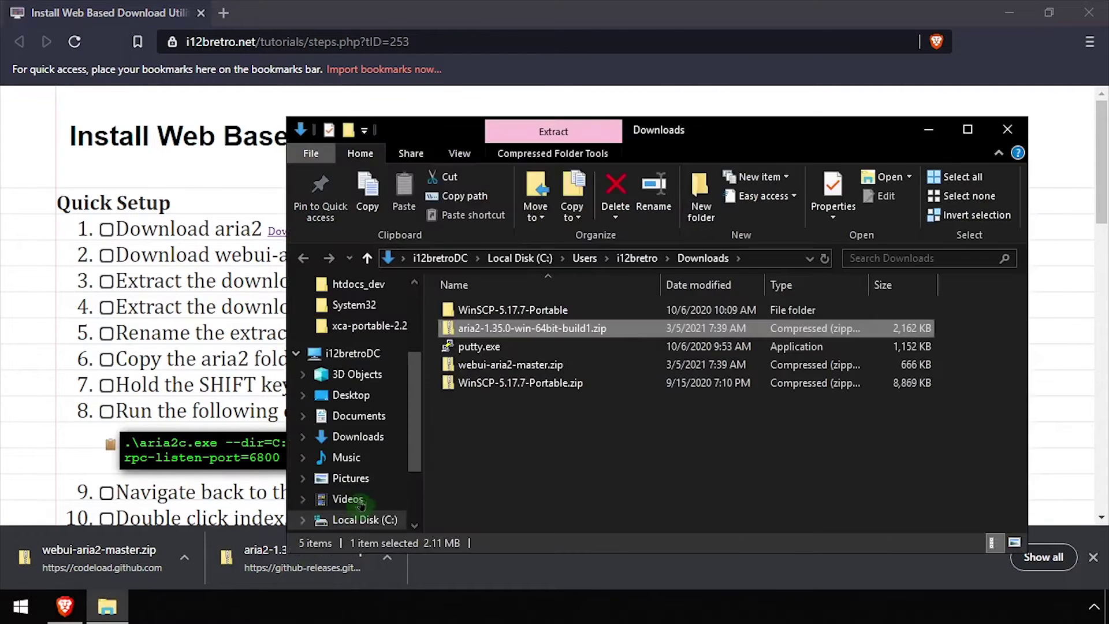
right_click(496, 366)
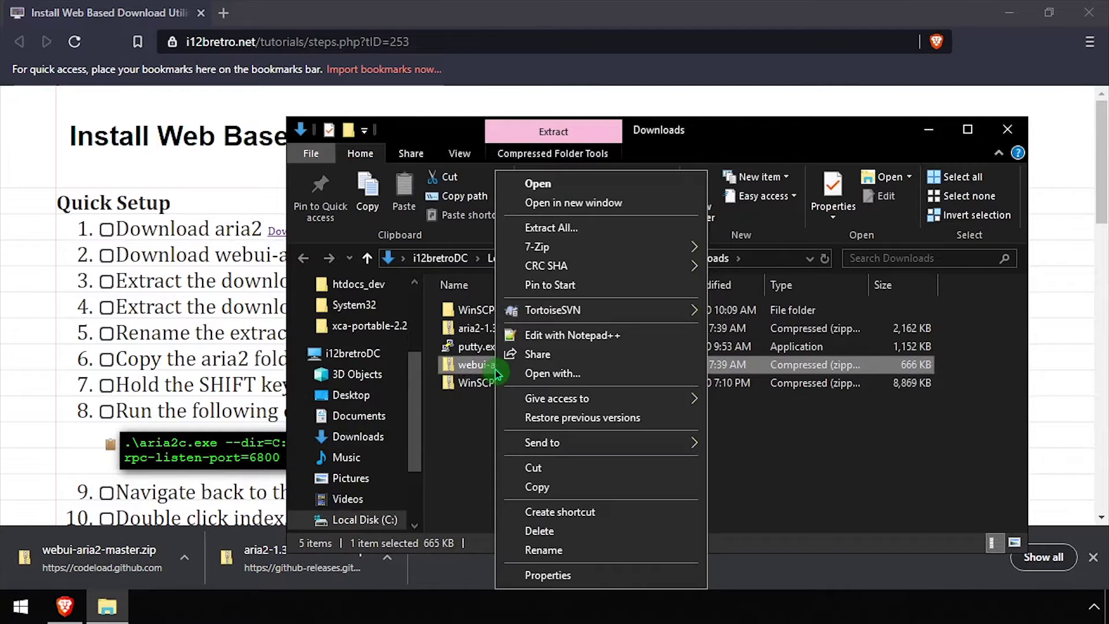
mouse_move(611, 246)
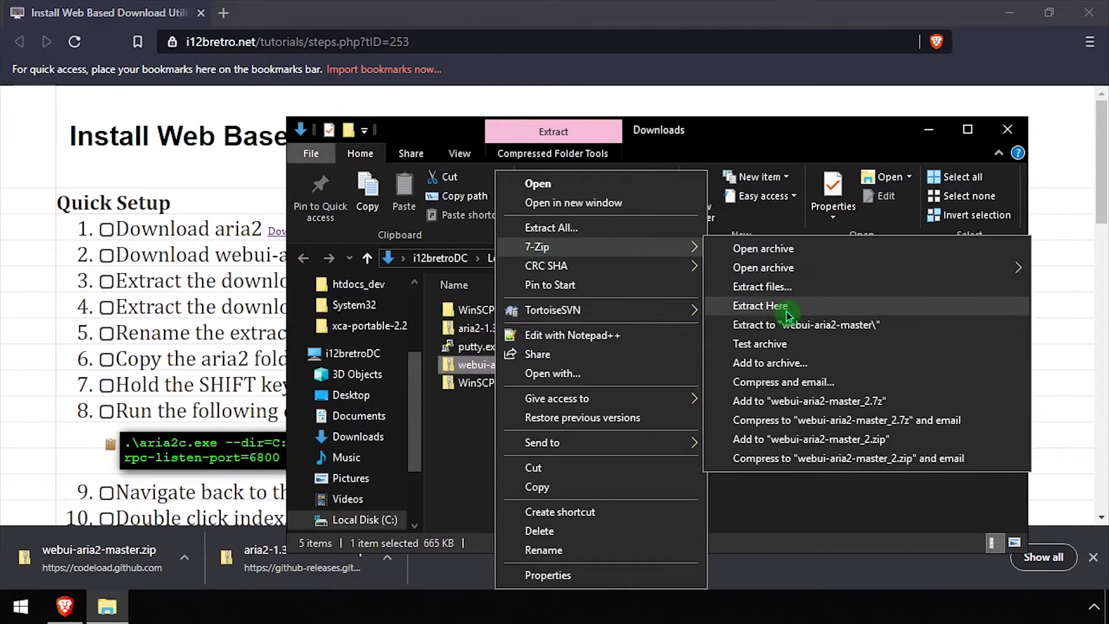
left_click(789, 311)
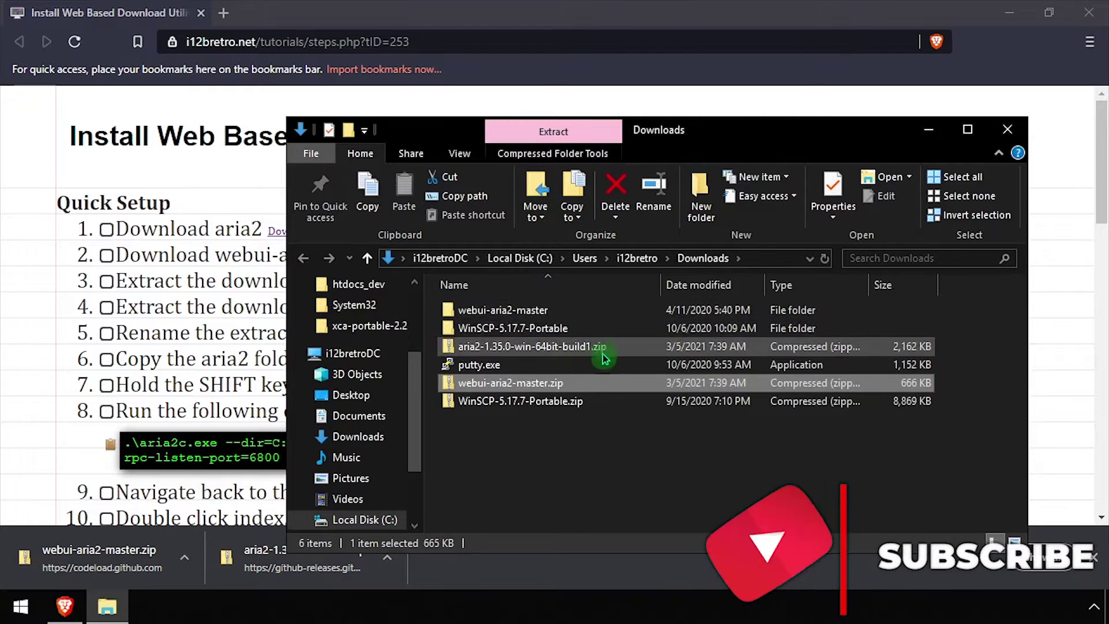
left_click(563, 354)
right_click(563, 353)
mouse_move(616, 246)
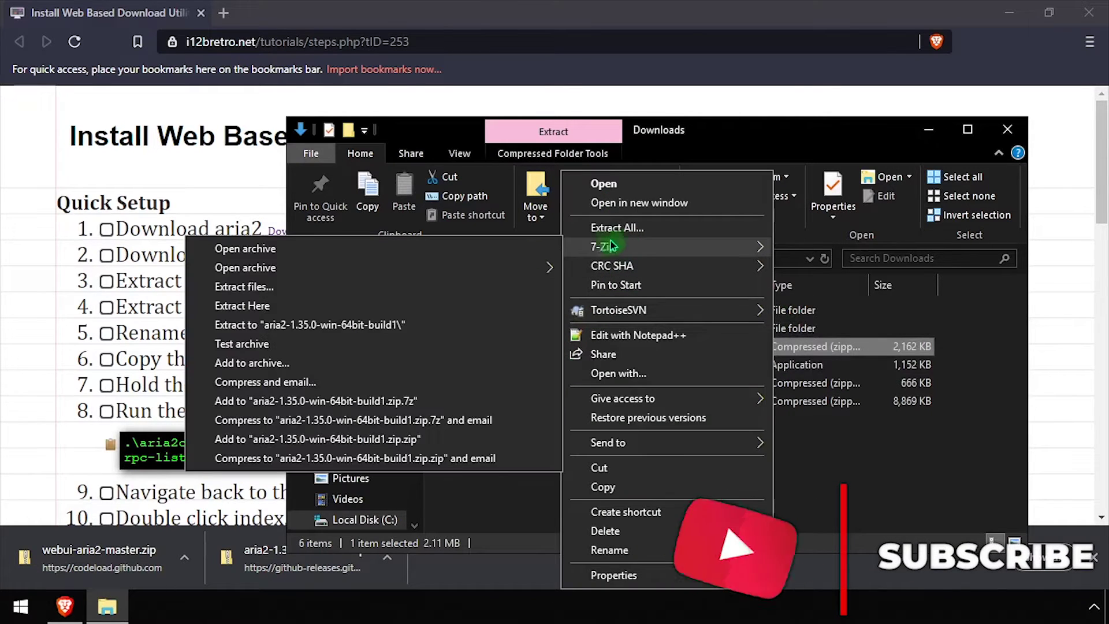
left_click(433, 310)
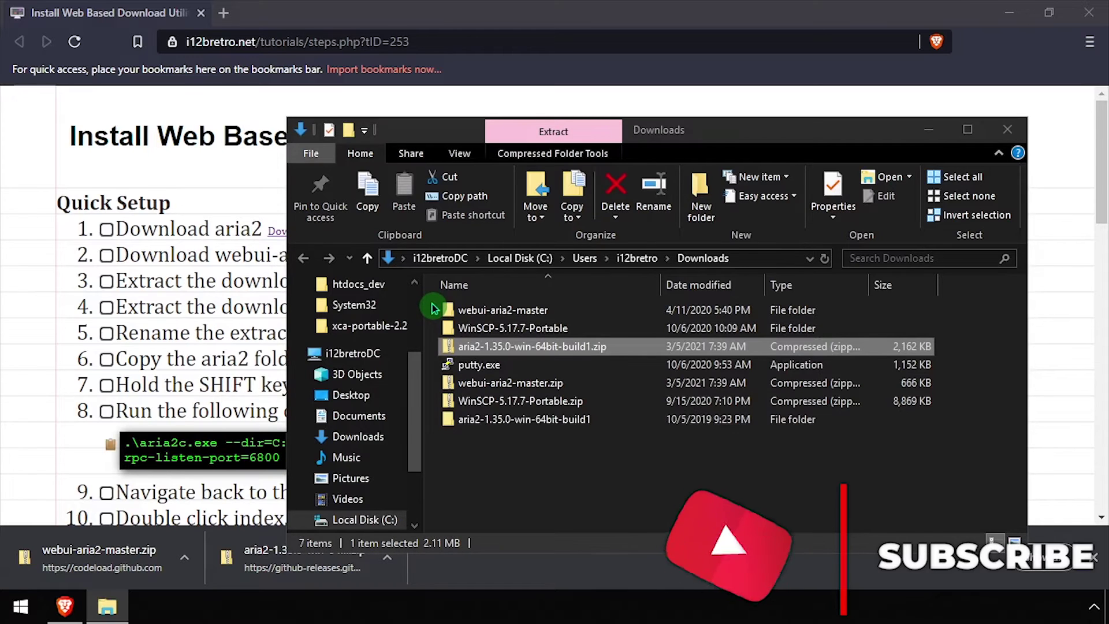
Step: Rename the extracted aria2-1.35.0-win-64bit-build1 folder to aria2
left_click(478, 310)
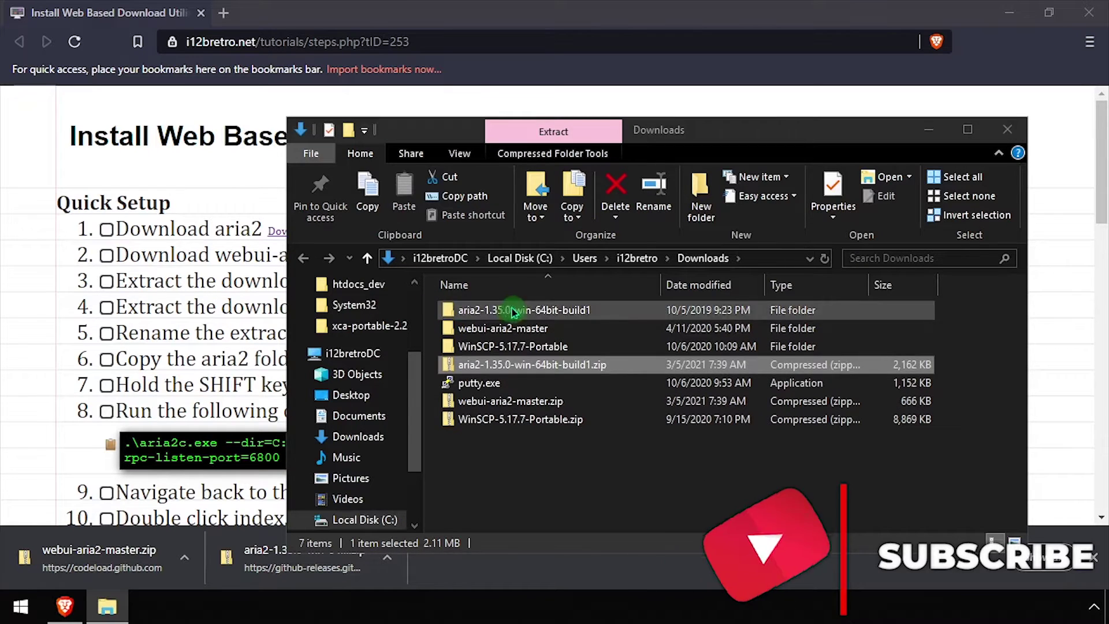
left_click(480, 312)
left_click_drag(480, 311, 643, 330)
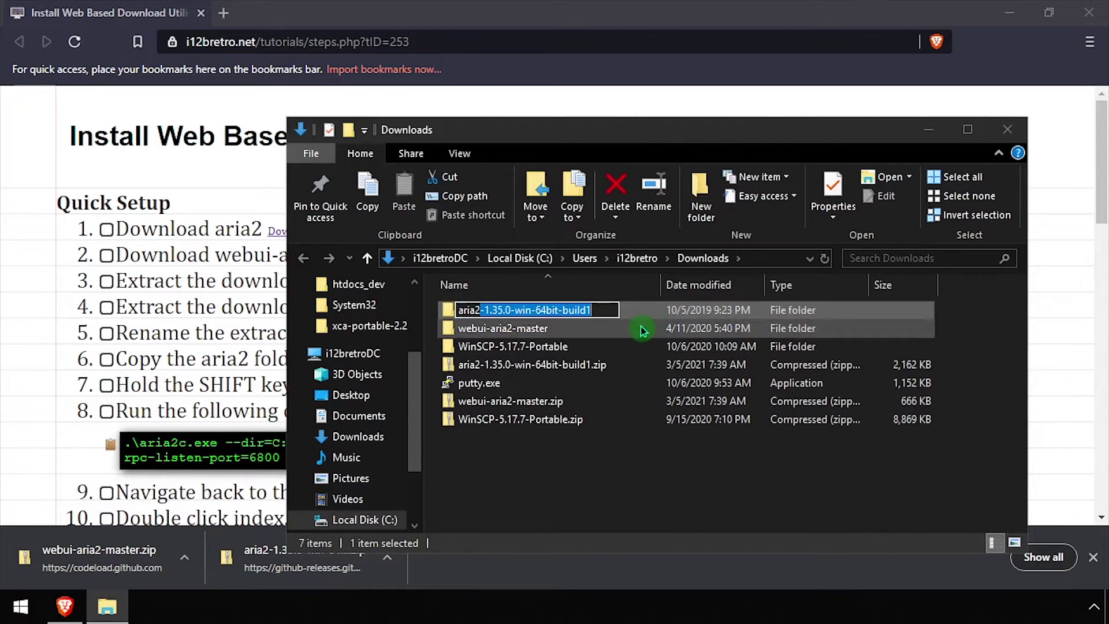
key("BackSpace")
key("Return")
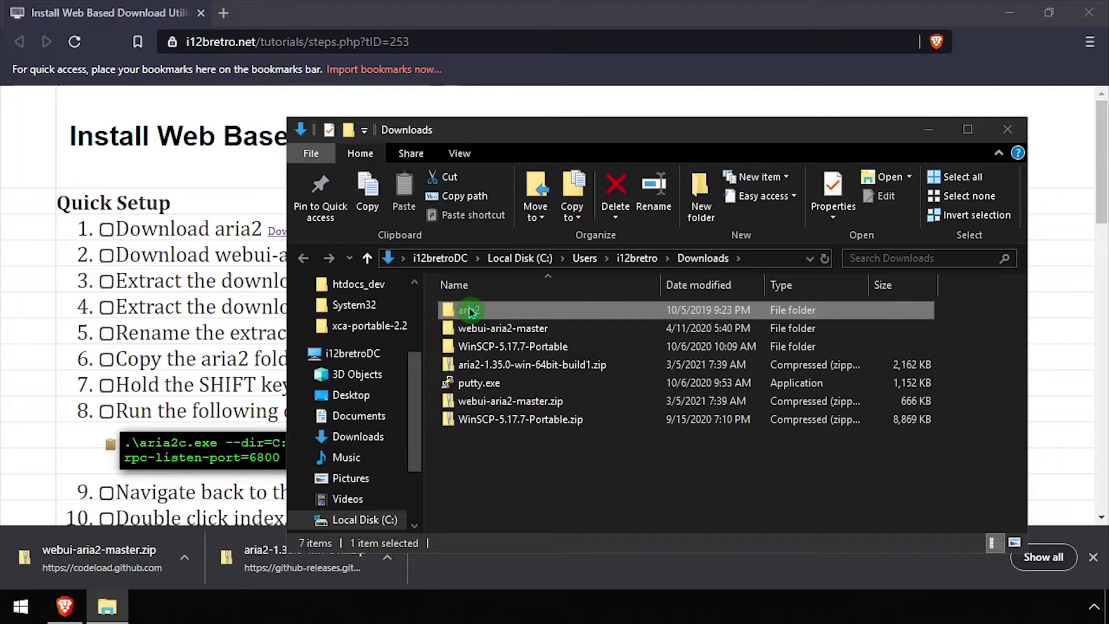
Step: Copy the aria2 folder into C:\Program Files and open it
right_click(469, 312)
left_click(511, 477)
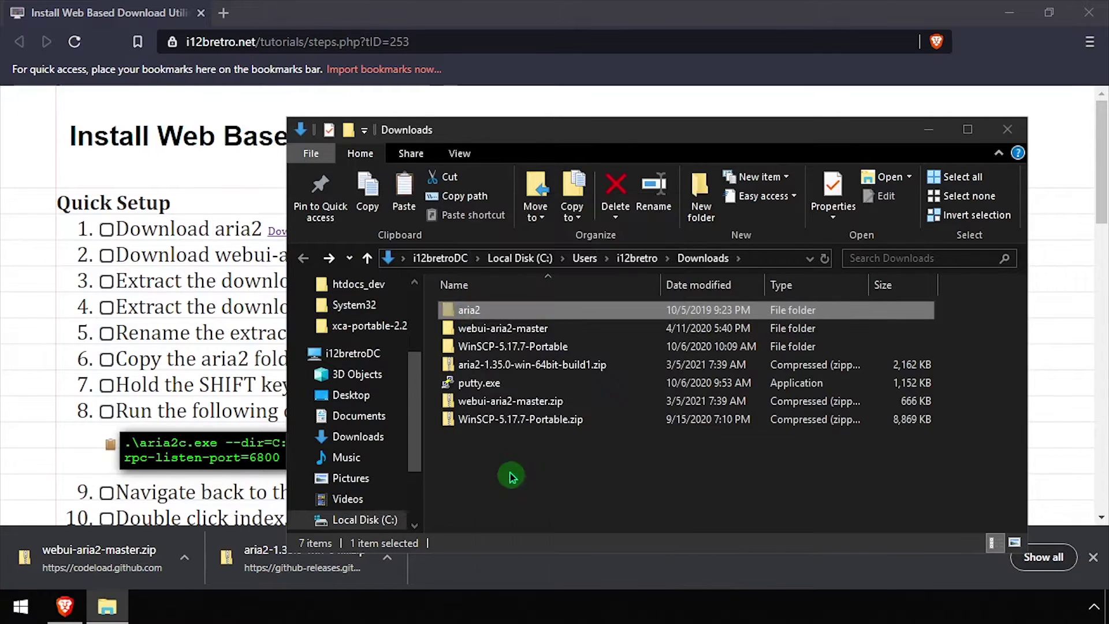
left_click(365, 519)
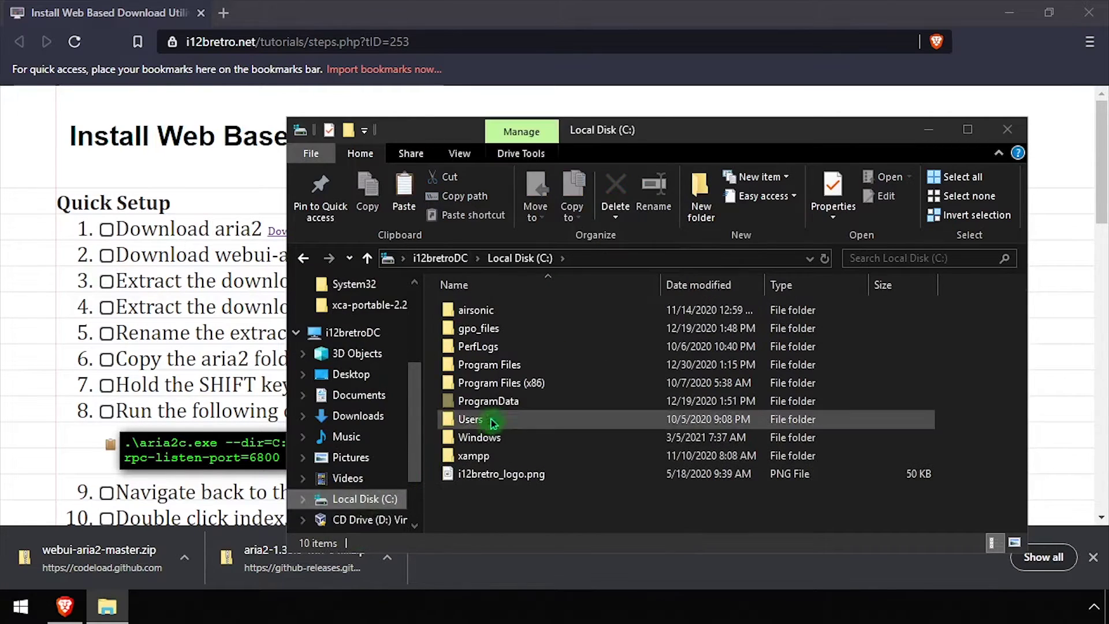
double_click(503, 366)
right_click(948, 367)
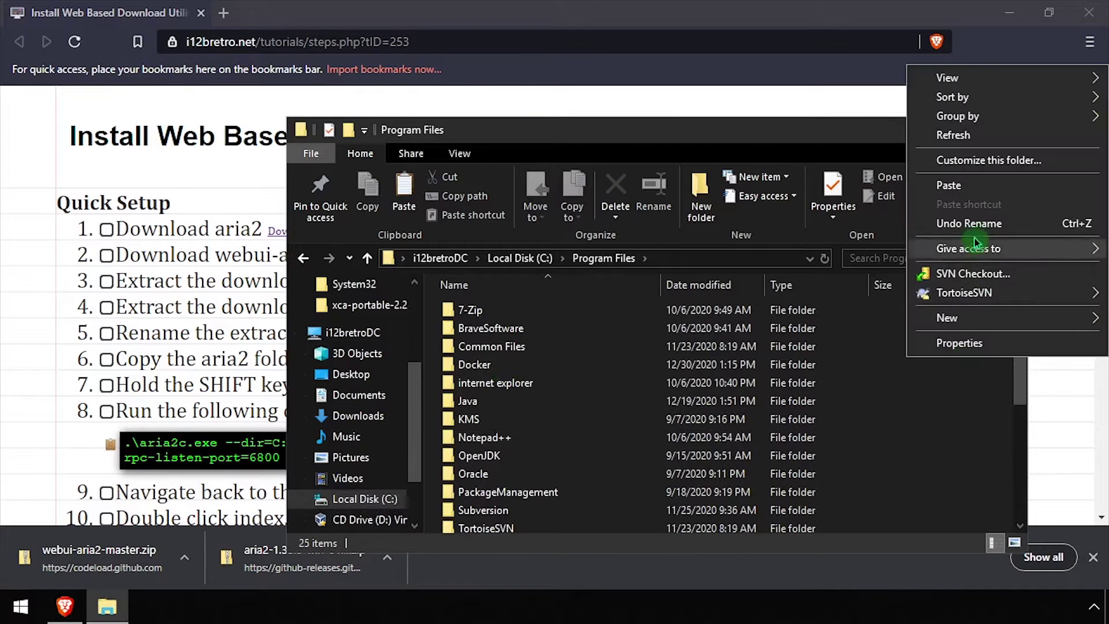
left_click(972, 186)
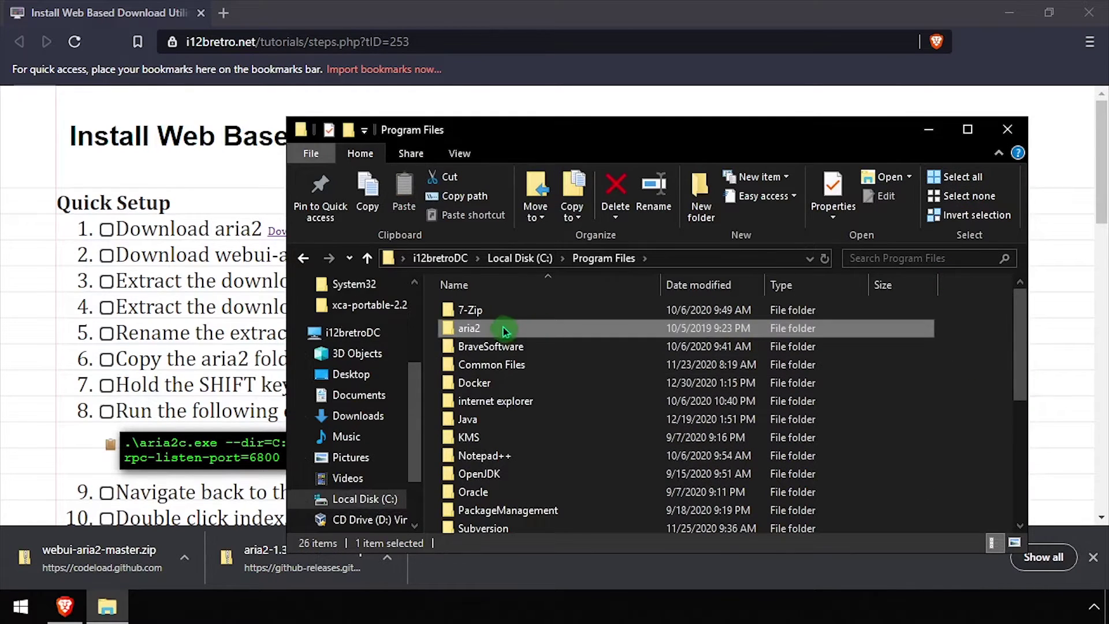
double_click(500, 329)
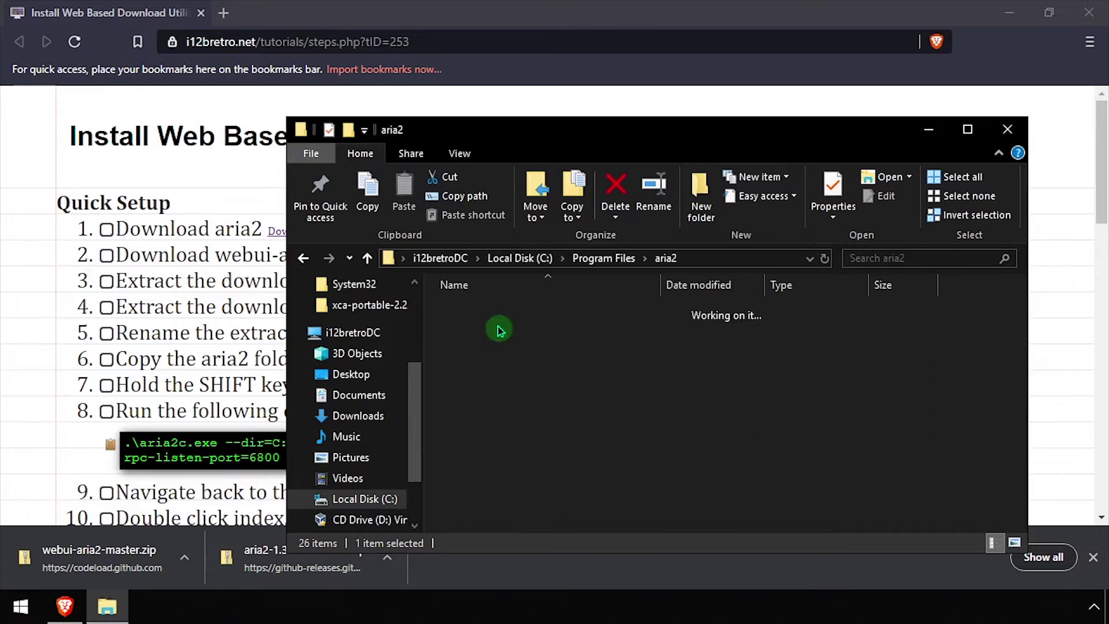
right_click(566, 497, "shift")
Step: Run the tutorial's aria2c command with RPC enabled from PowerShell in the aria2 folder
left_click(679, 363)
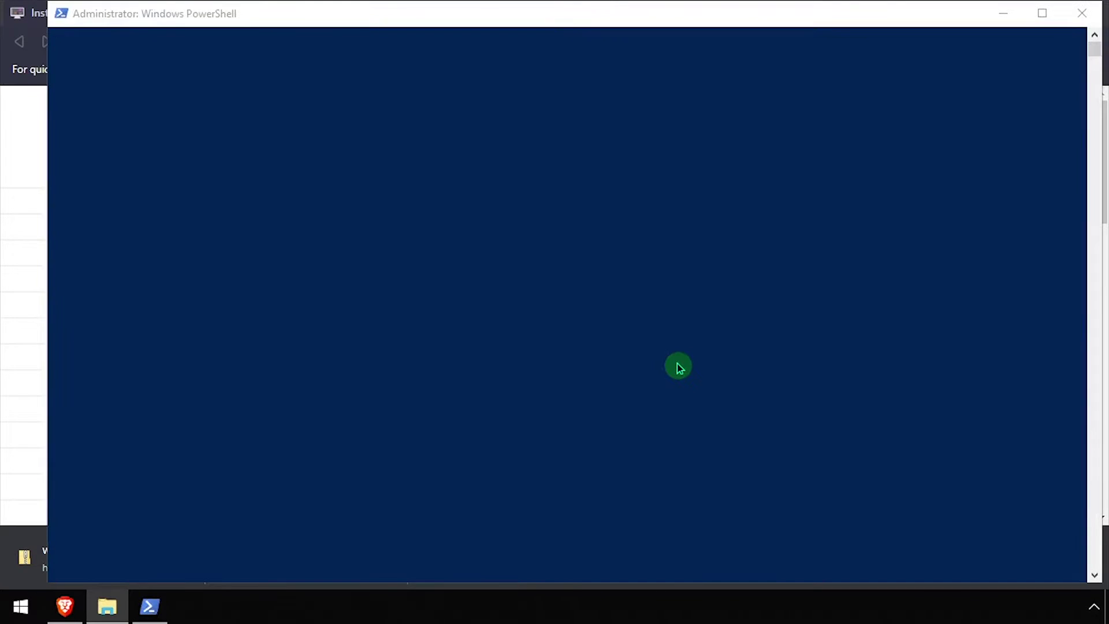
left_click(33, 337)
scroll(107, 364, "down", 4)
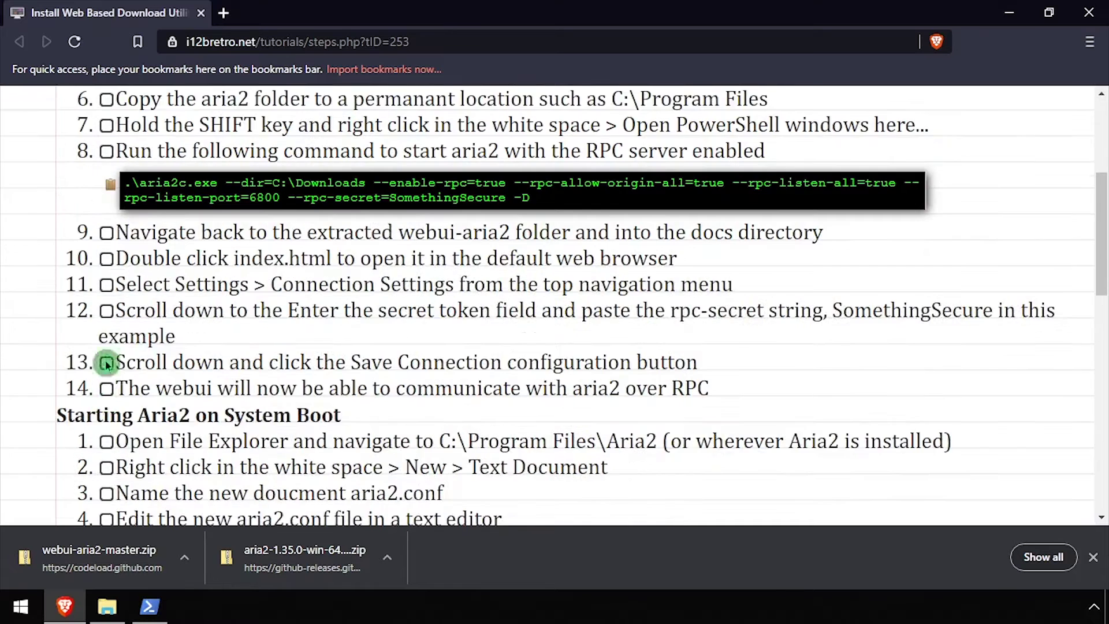
left_click(109, 186)
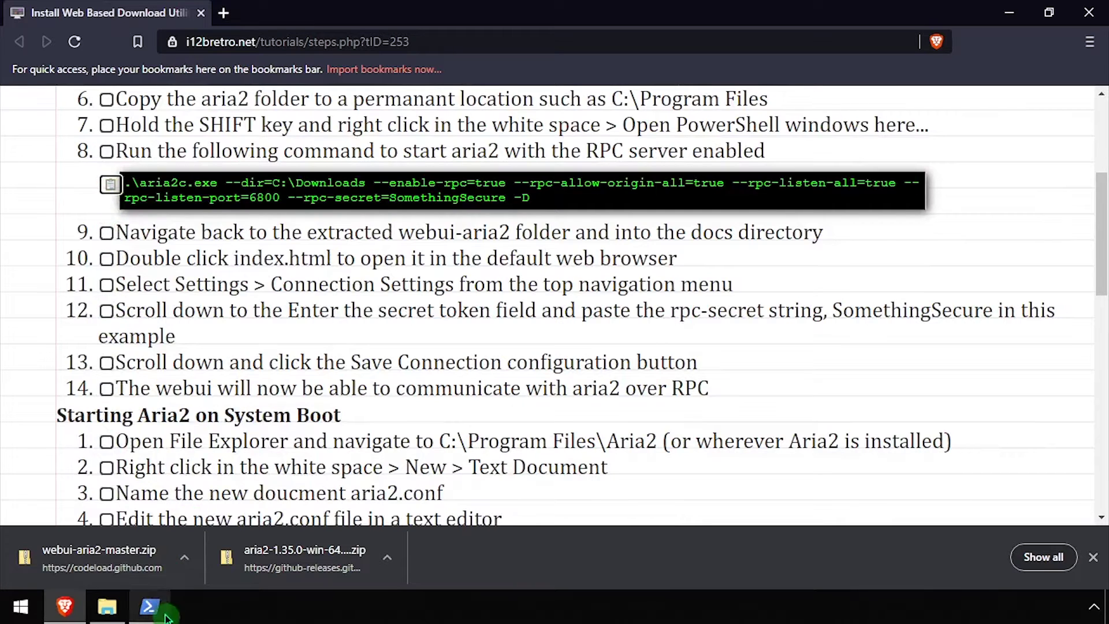
left_click(150, 607)
right_click(368, 343)
key("Return")
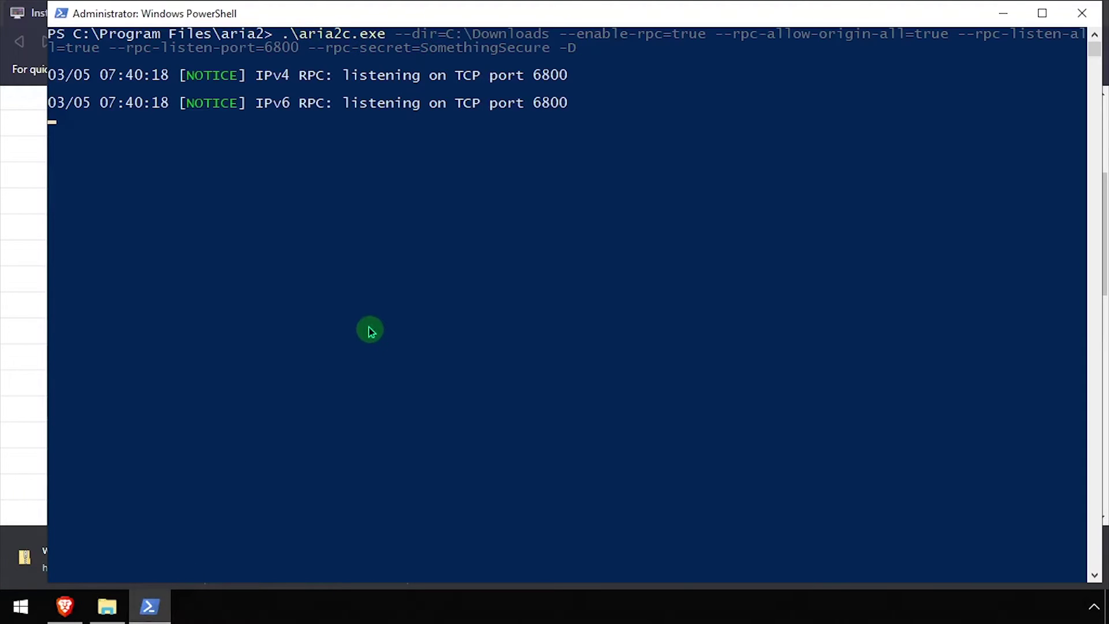
left_click(23, 369)
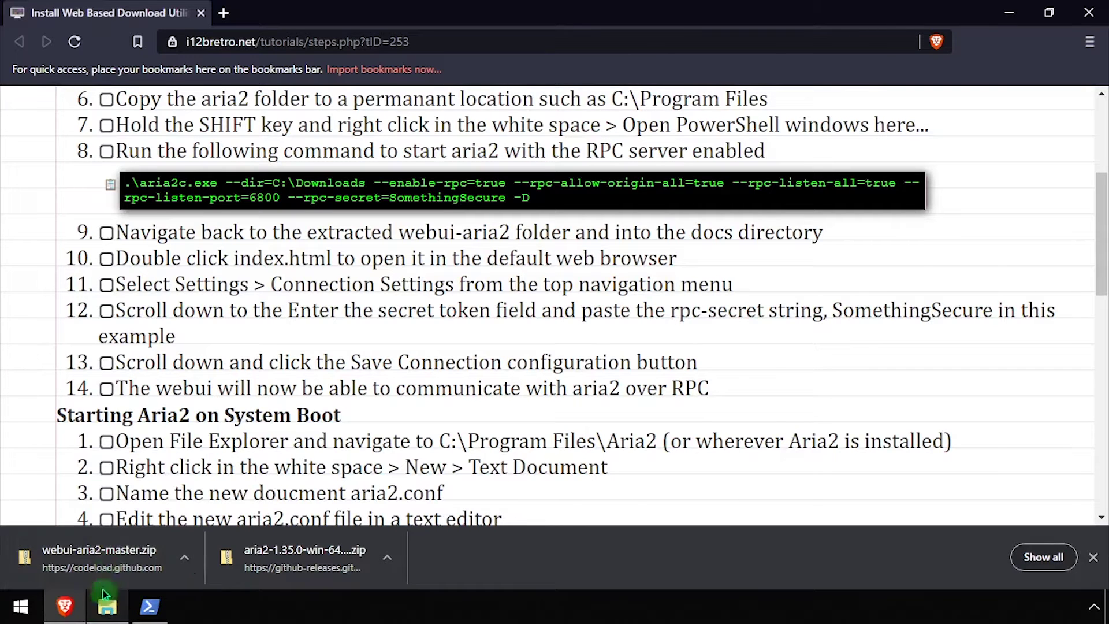
right_click(117, 555)
Step: Open webui-aria2-master\docs\index.html from the Downloads folder to load Aria2 WebUI
left_click(158, 527)
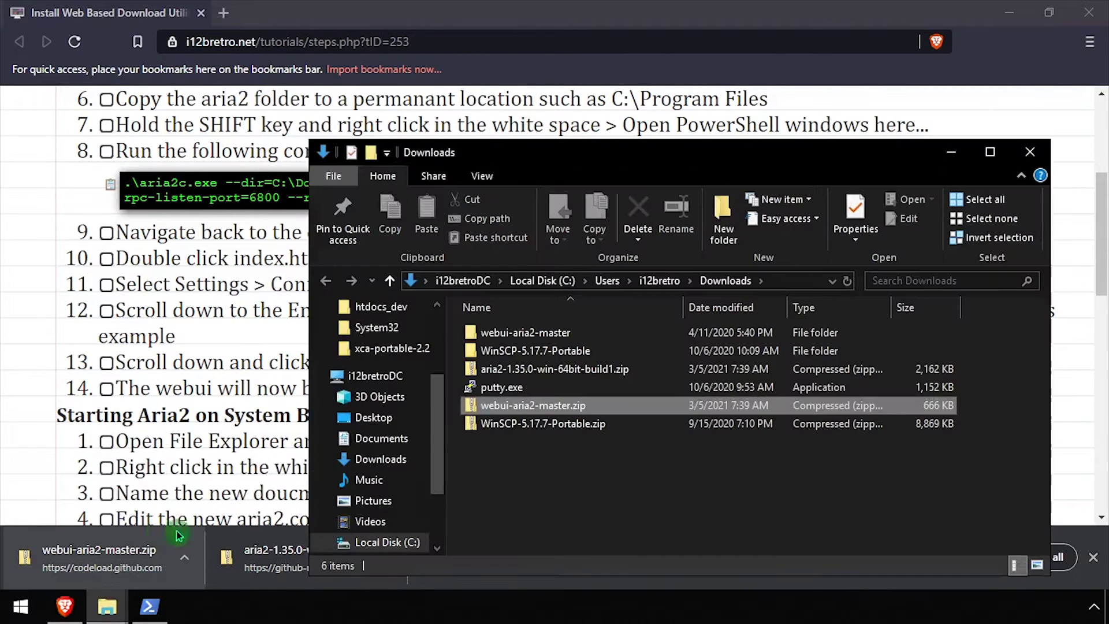
left_click(546, 333)
double_click(546, 334)
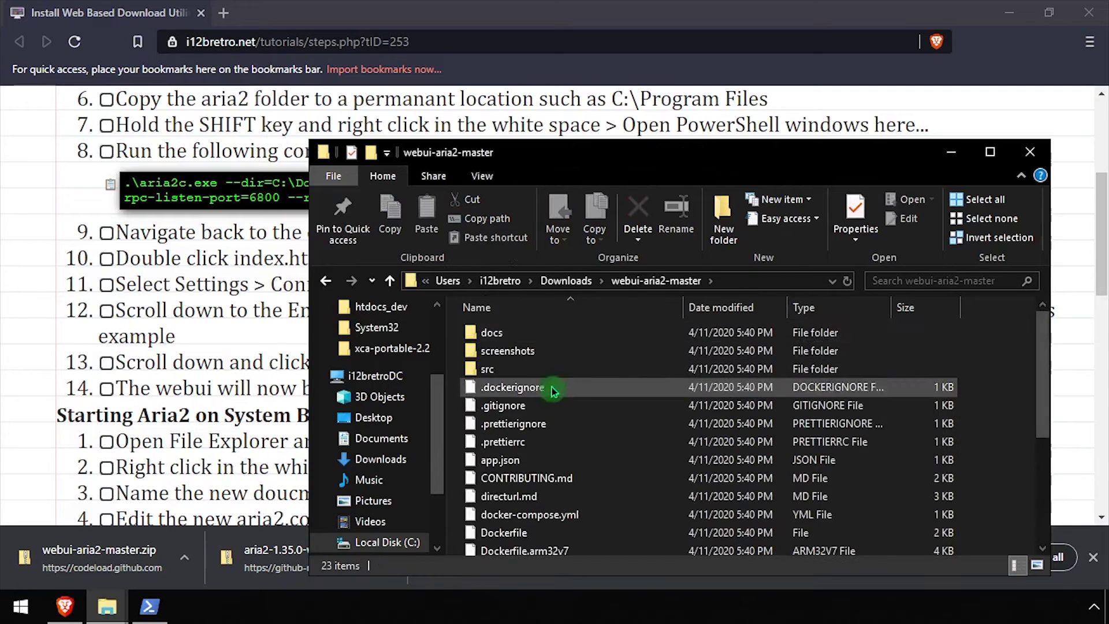
left_click(496, 335)
double_click(497, 335)
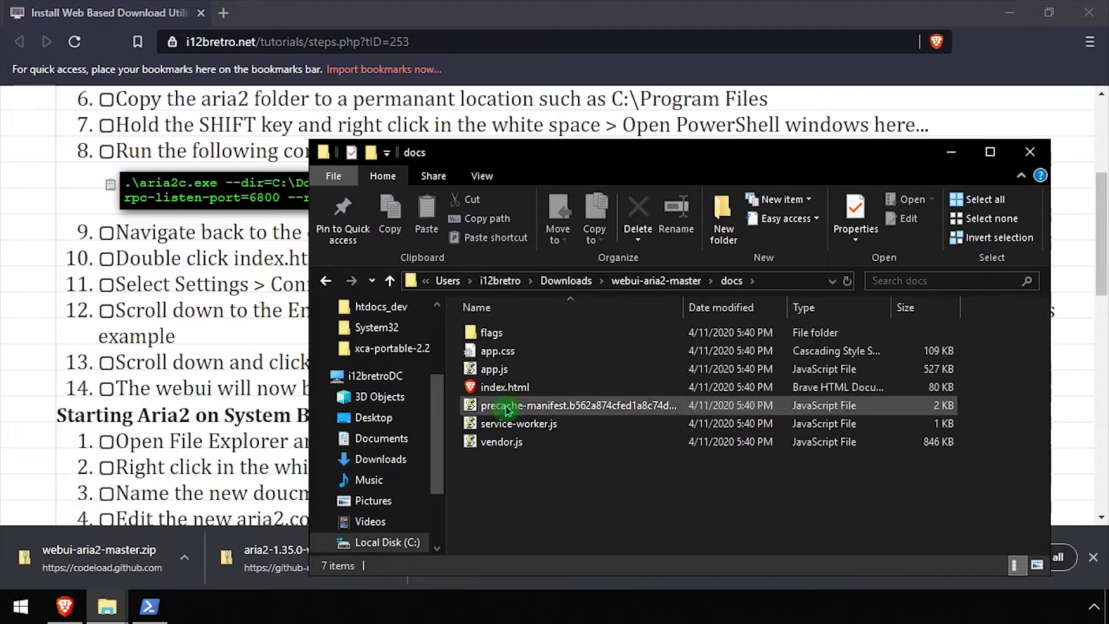
double_click(509, 386)
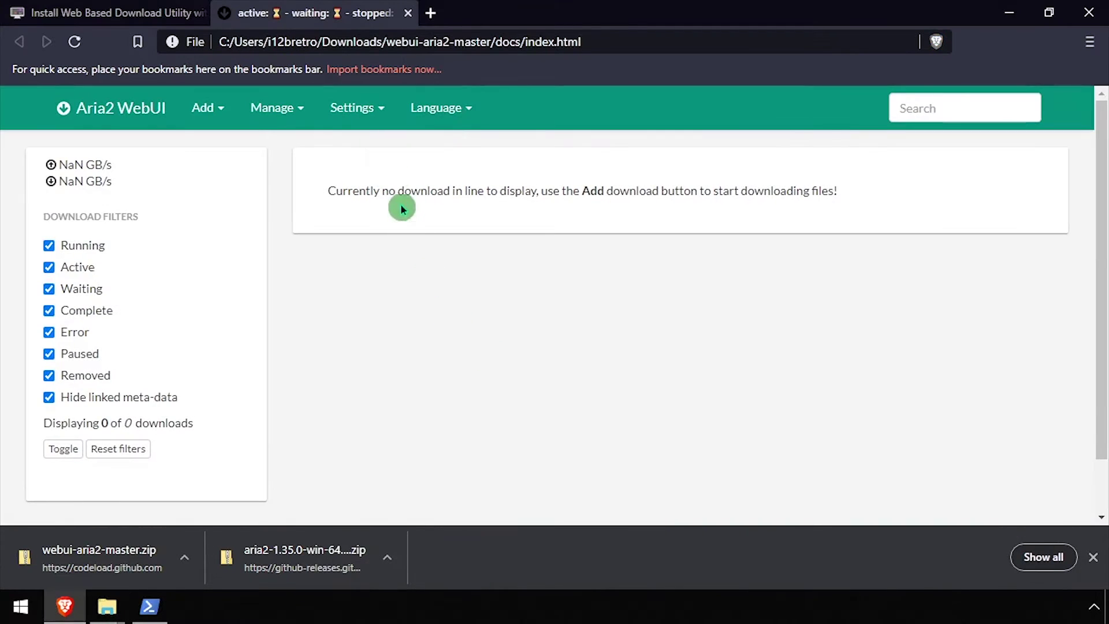
Step: Enter the RPC secret token in WebUI Connection Settings and save the connection configuration
left_click(357, 108)
left_click(367, 146)
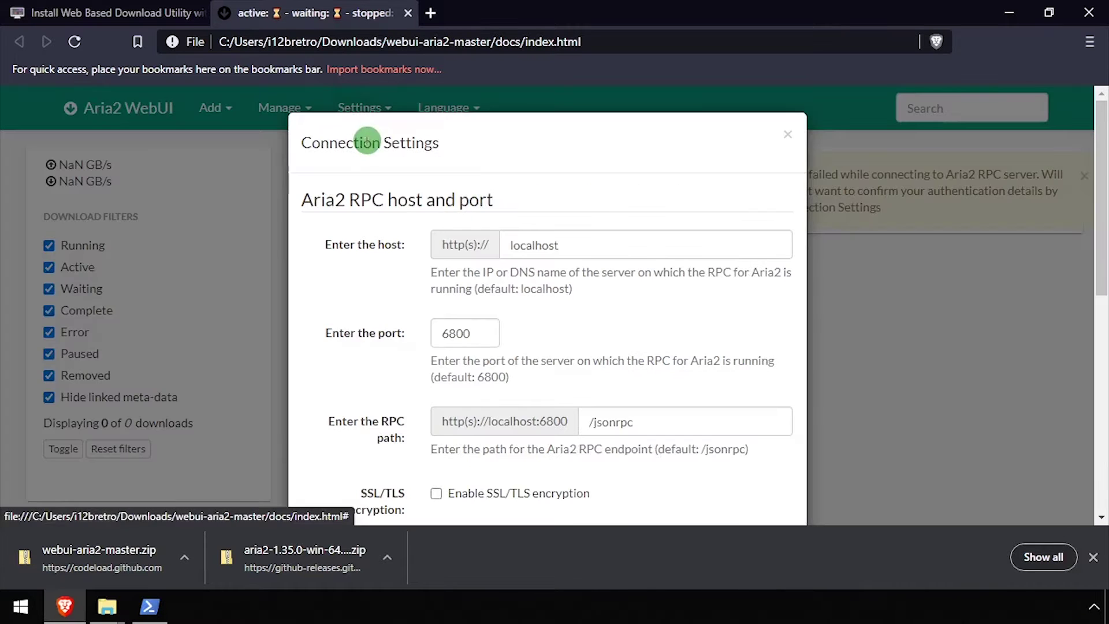
scroll(520, 381, "down", 5)
left_click(512, 285)
type("secret")
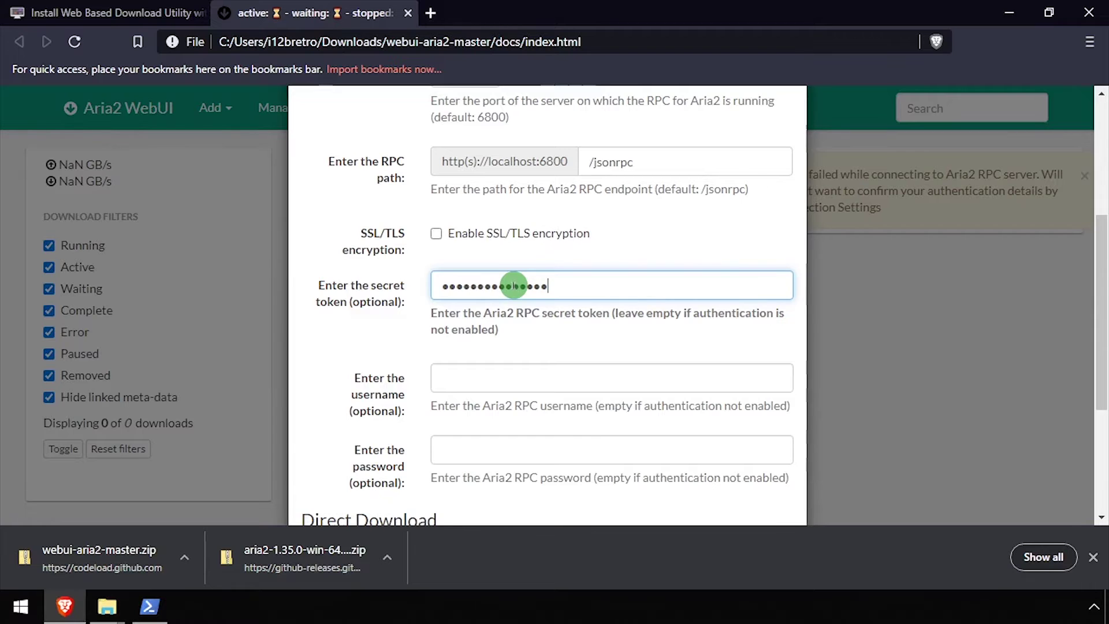
scroll(578, 358, "down", 4)
left_click(670, 470)
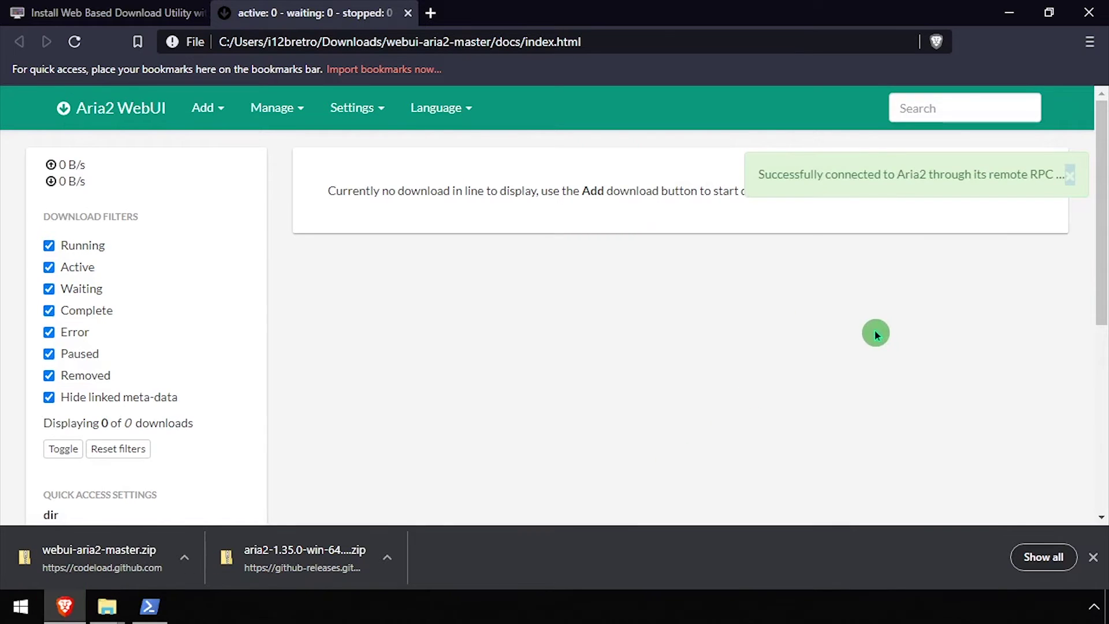
Step: Create a new text document named aria2.conf in the aria2 program folder
left_click(71, 10)
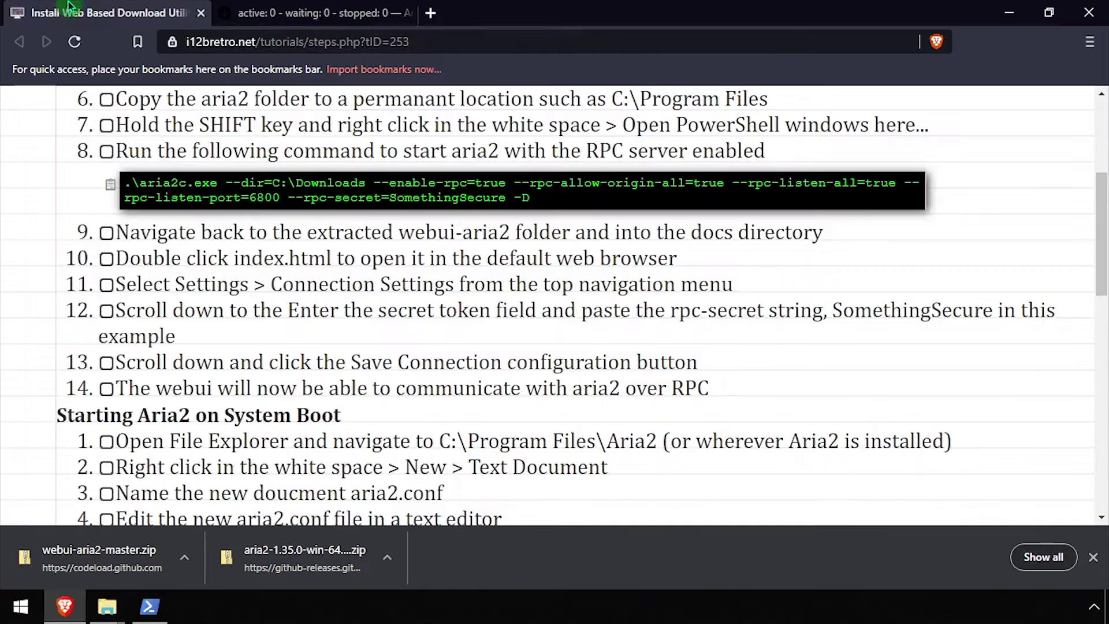
scroll(38, 231, "down", 4)
mouse_move(106, 607)
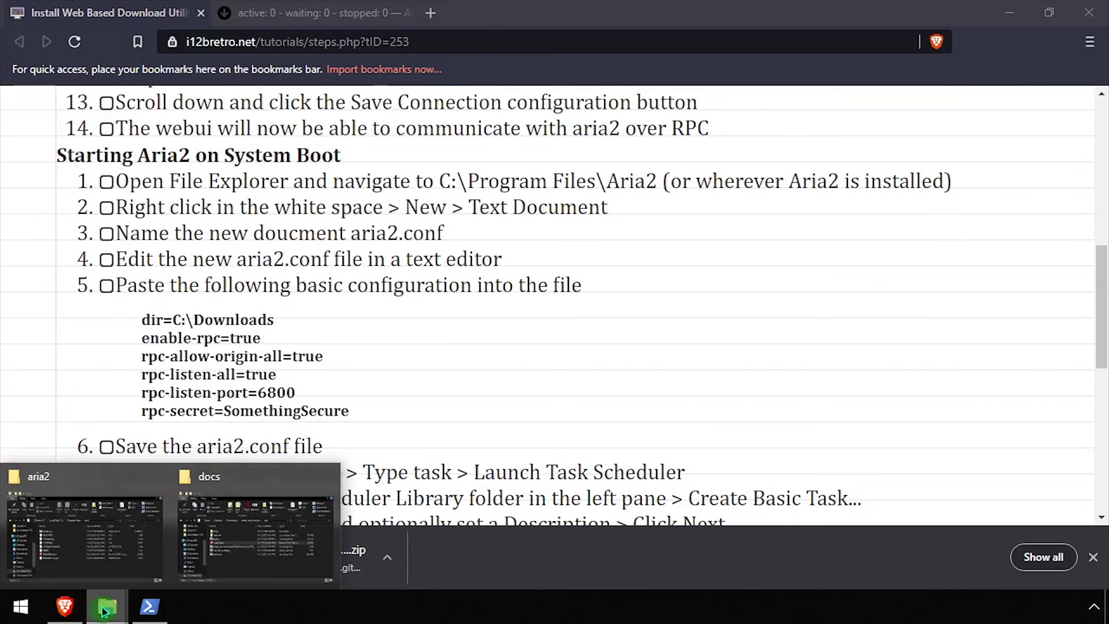
left_click(85, 527)
right_click(564, 494)
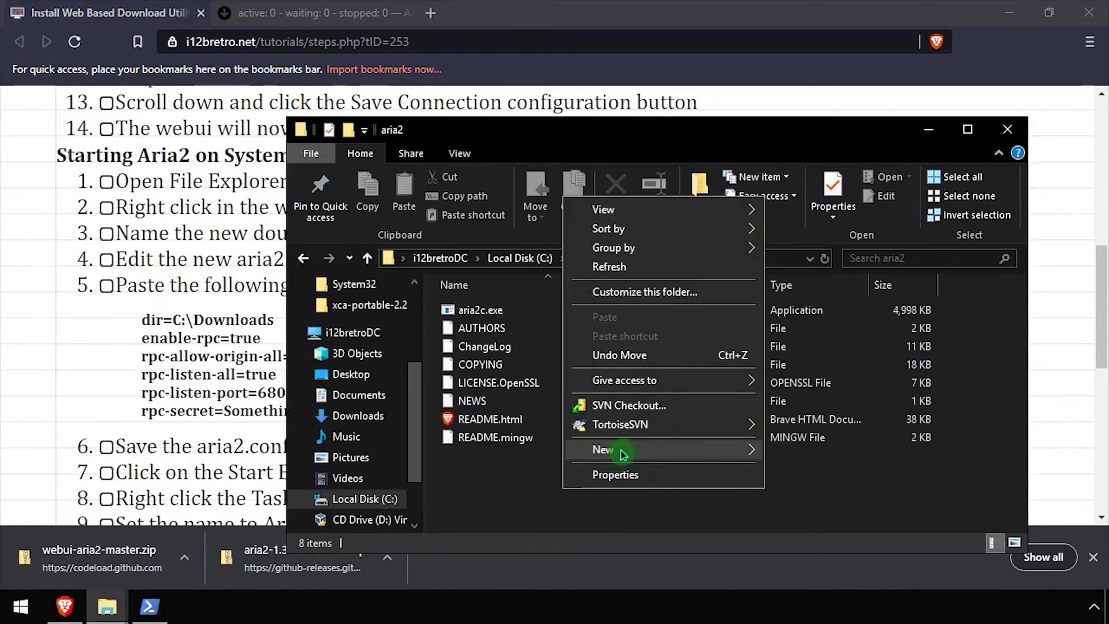
mouse_move(629, 450)
left_click(825, 559)
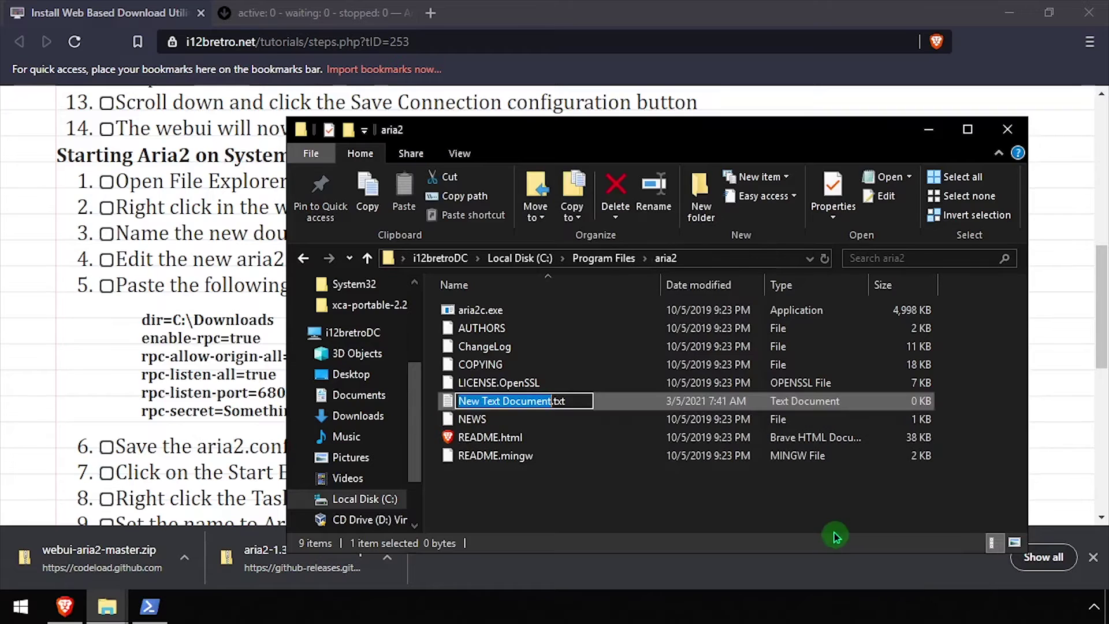
type("aria2.conf")
key("Return")
key("Return")
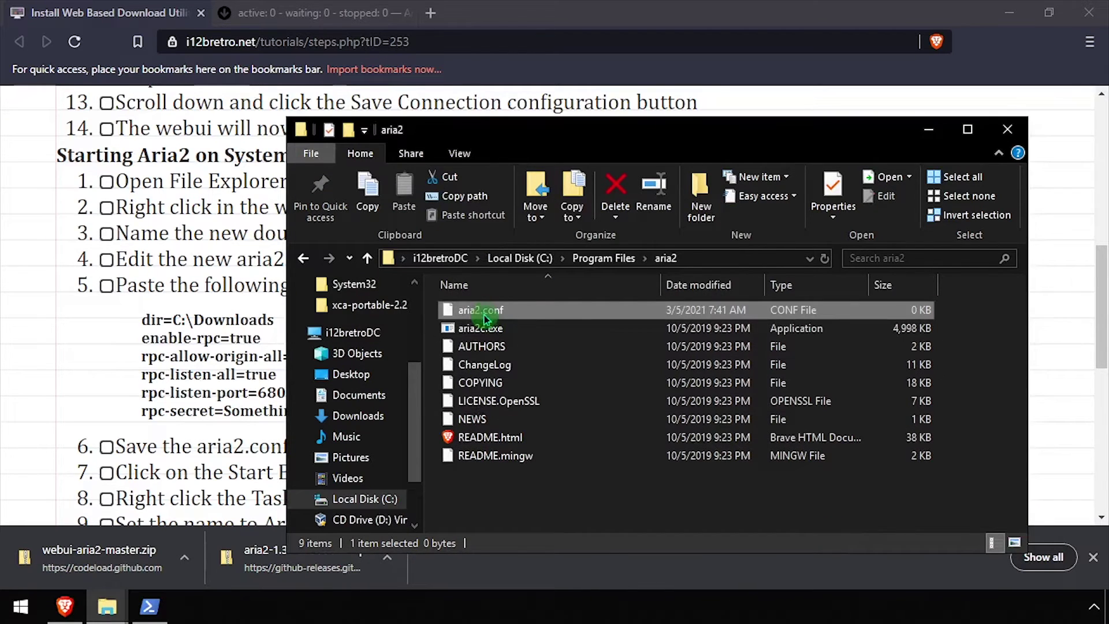
Step: Paste the tutorial's six configuration lines into aria2.conf in Notepad++ and save
right_click(484, 318)
left_click(551, 70)
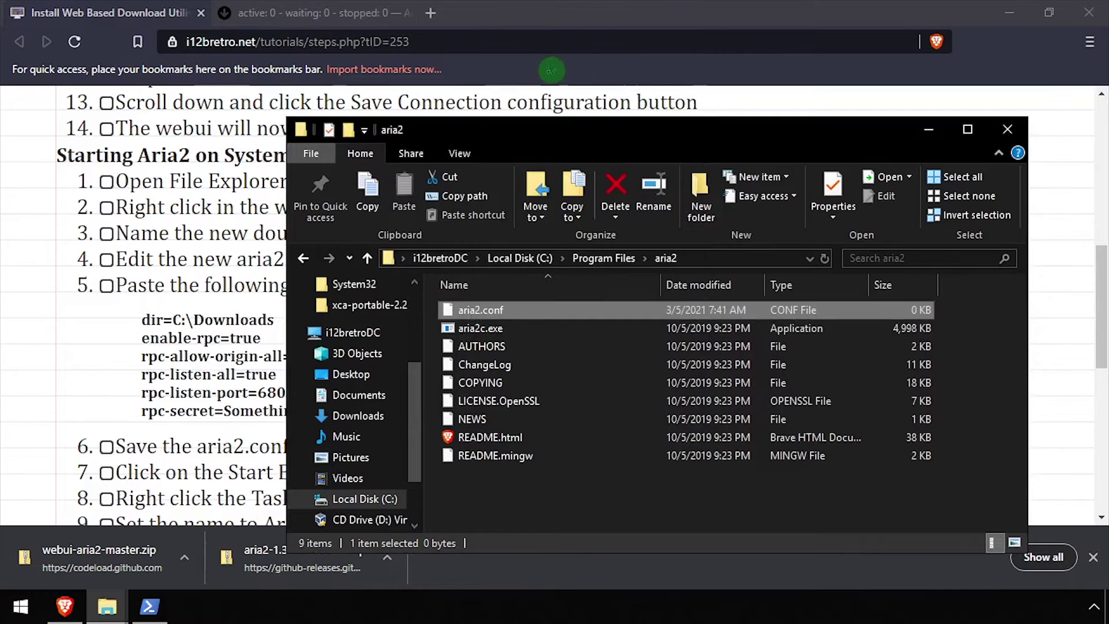
left_click(146, 439)
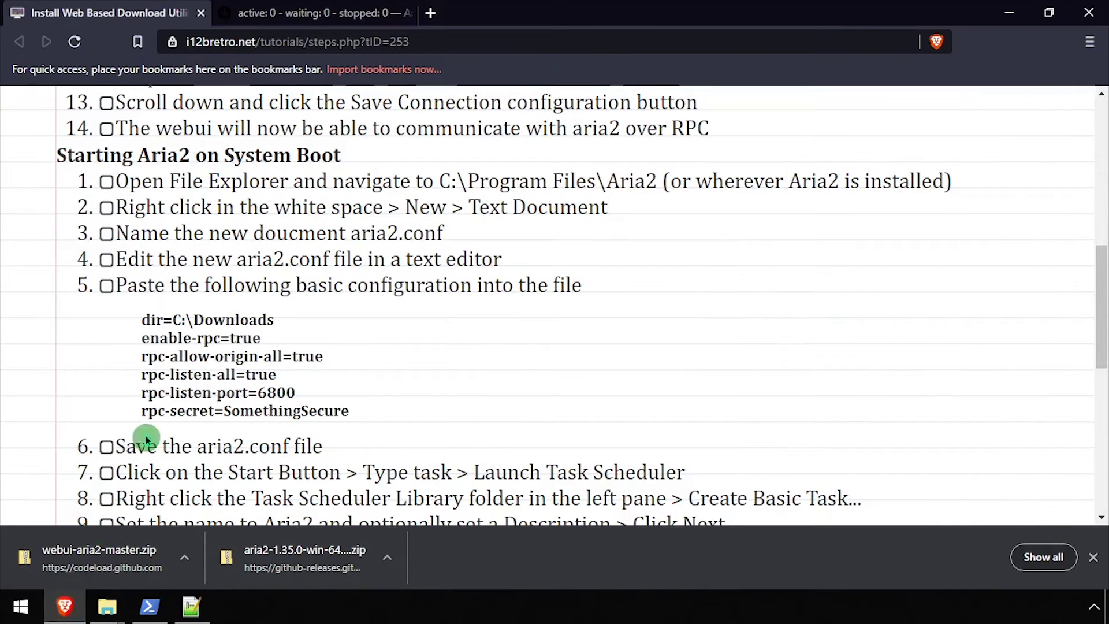
left_click_drag(136, 320, 361, 418)
right_click(310, 410)
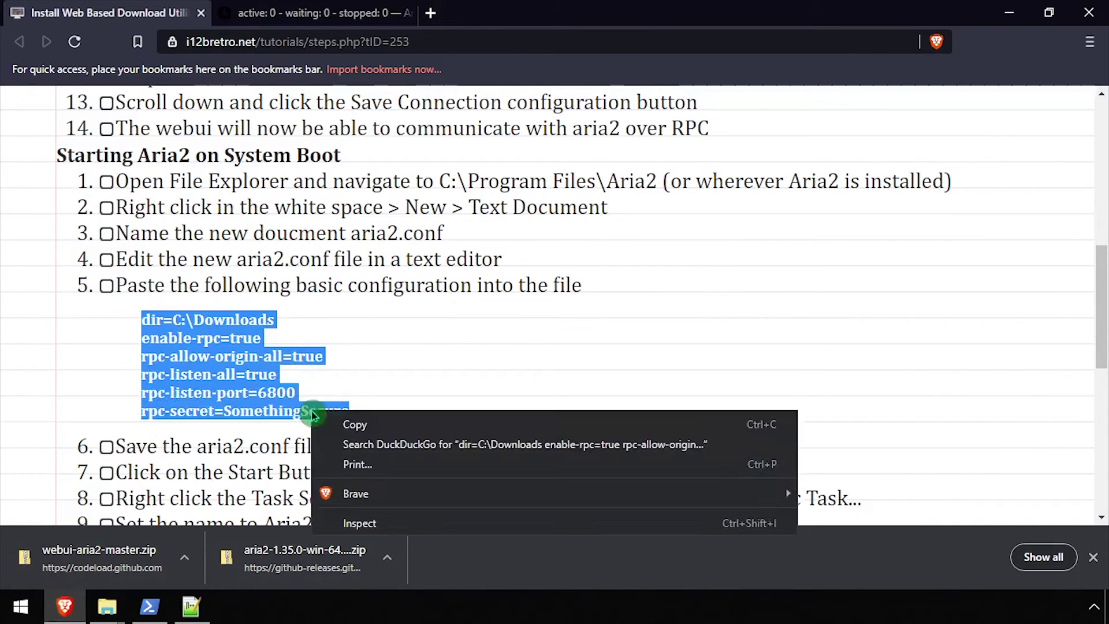
left_click(354, 426)
left_click(191, 606)
right_click(349, 280)
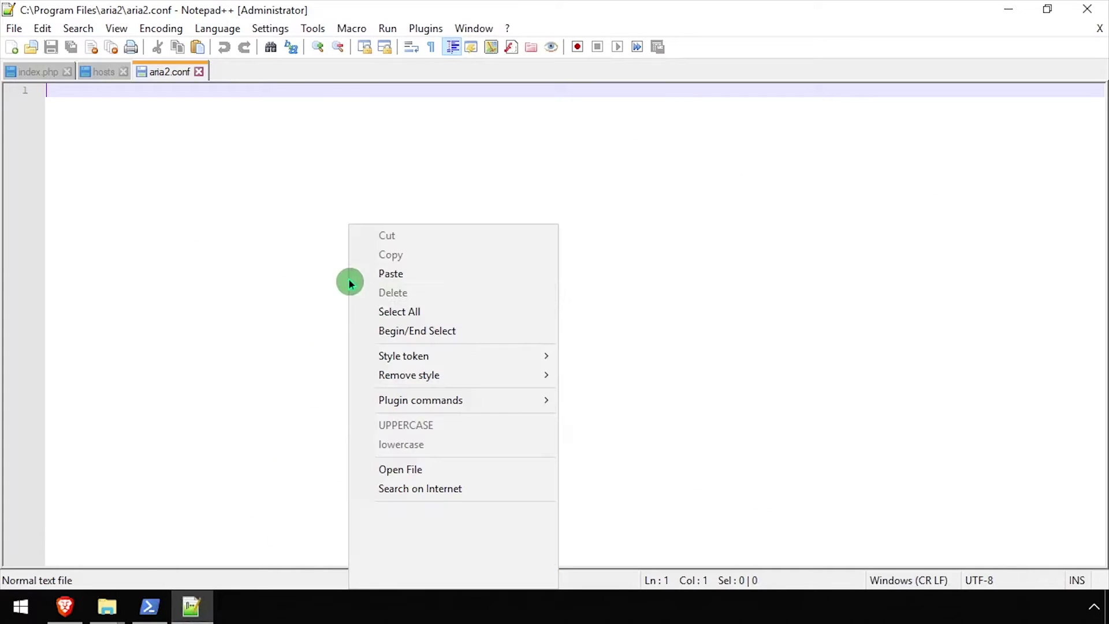
left_click(404, 274)
left_click(56, 51)
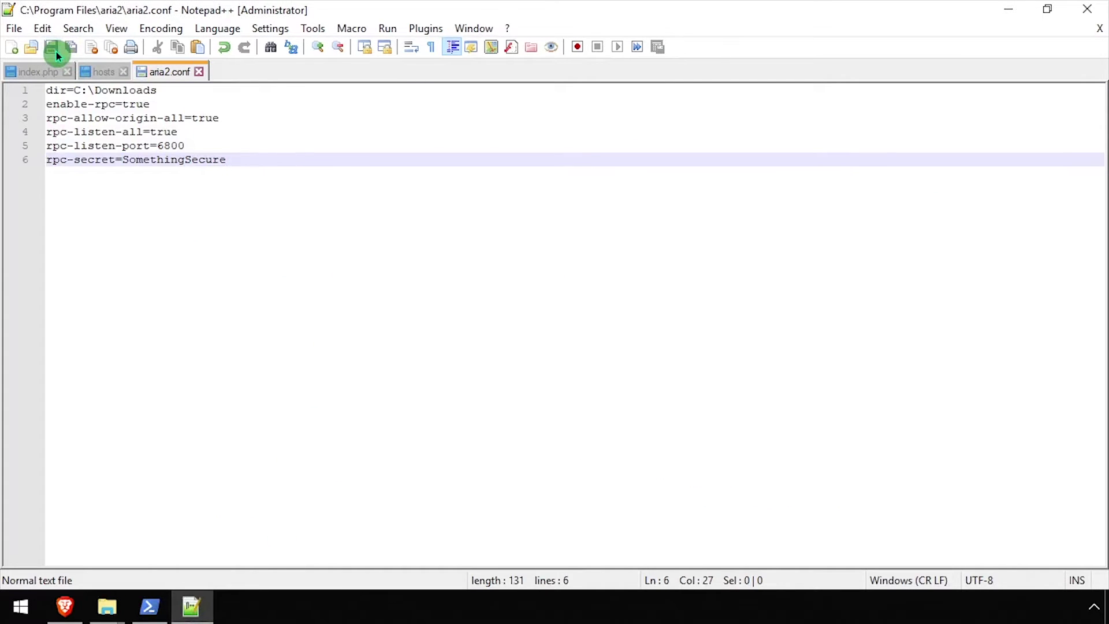
Step: Close Notepad++ and create a Downloads folder at the root of Local Disk (C:)
left_click(1100, 7)
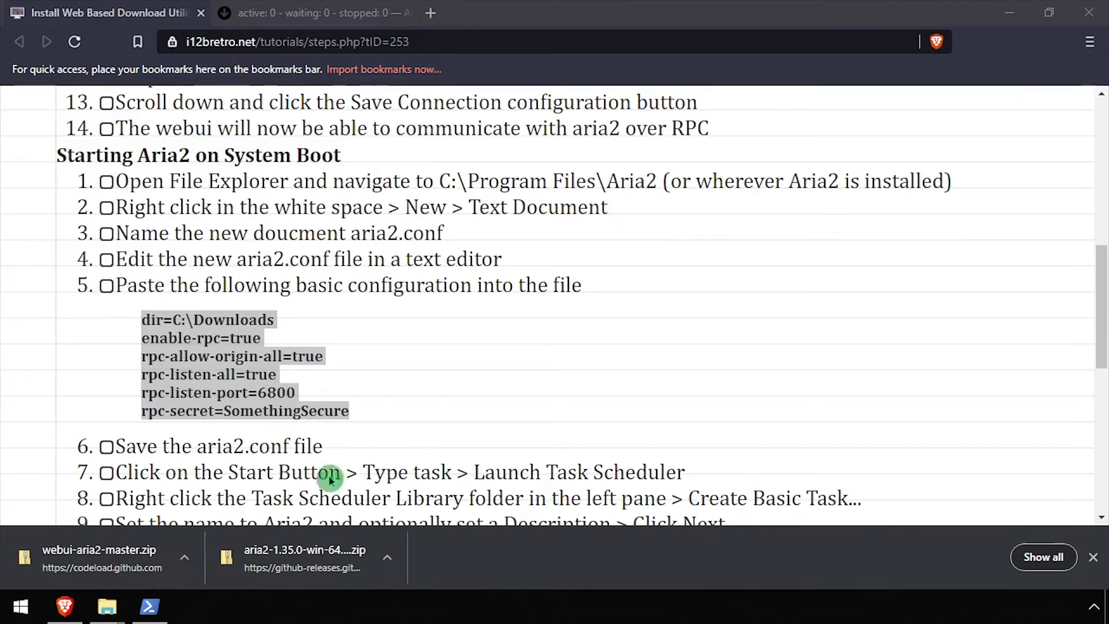
mouse_move(100, 616)
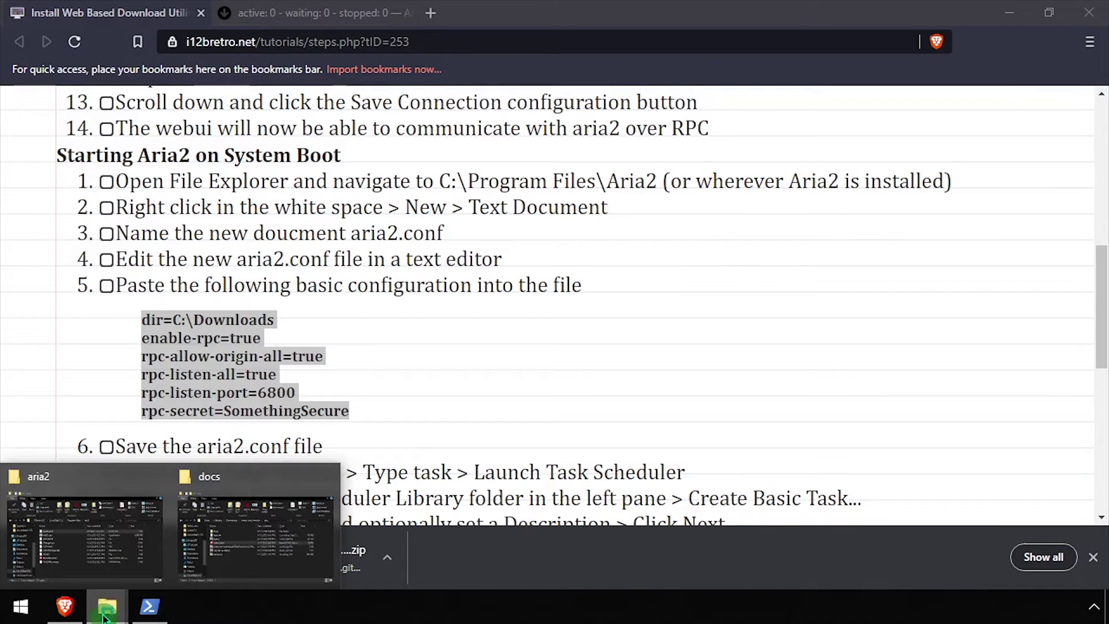
left_click(233, 538)
mouse_move(107, 607)
left_click(92, 520)
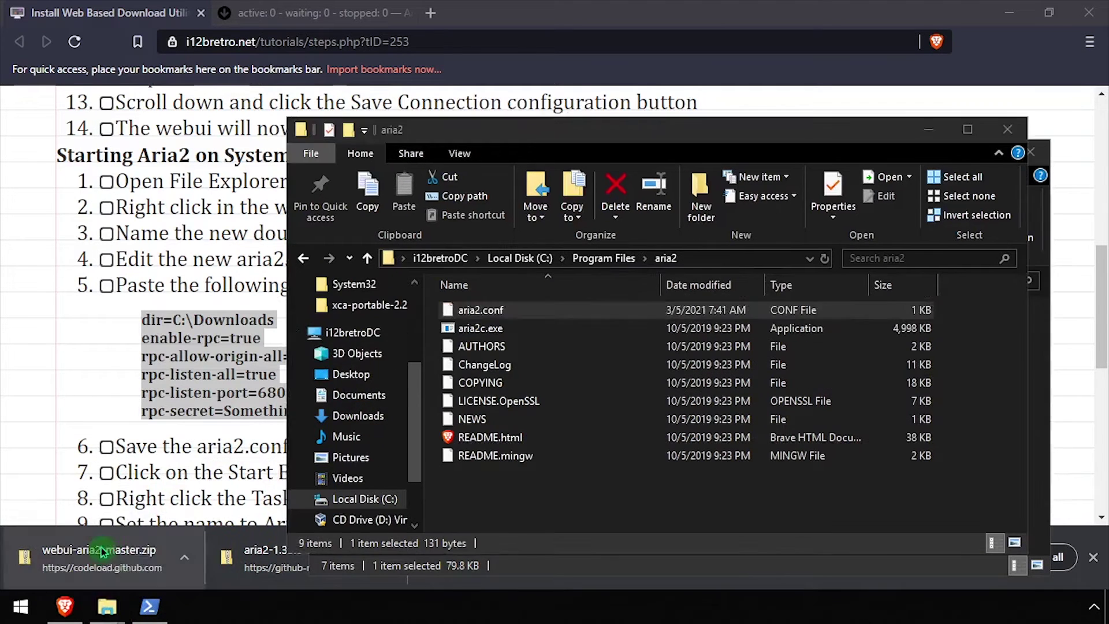
left_click(520, 257)
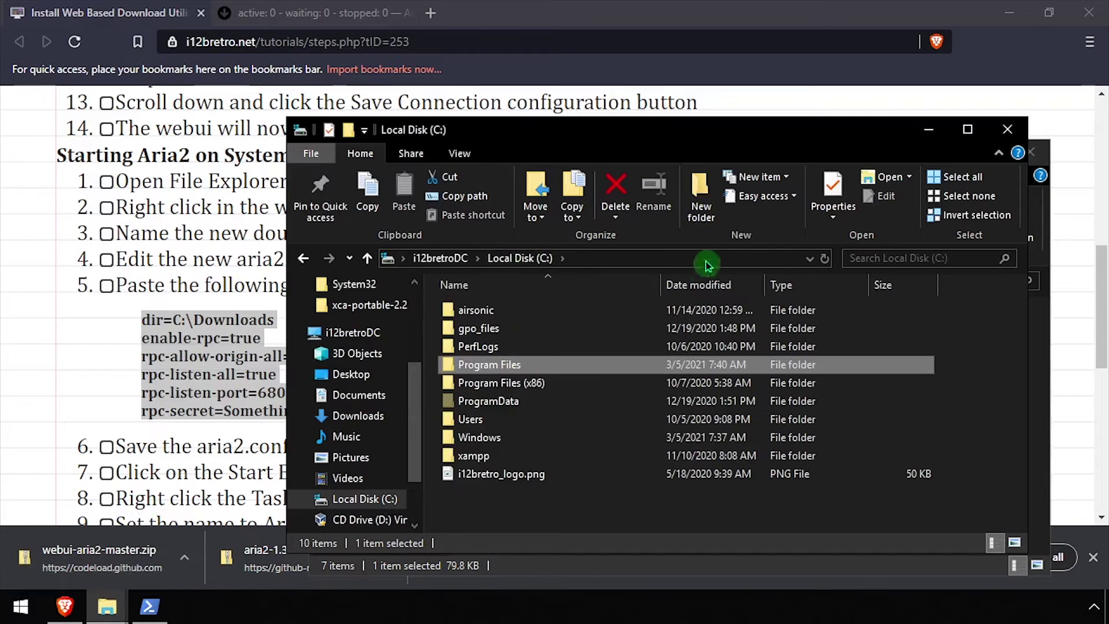
left_click(701, 219)
key("Escape")
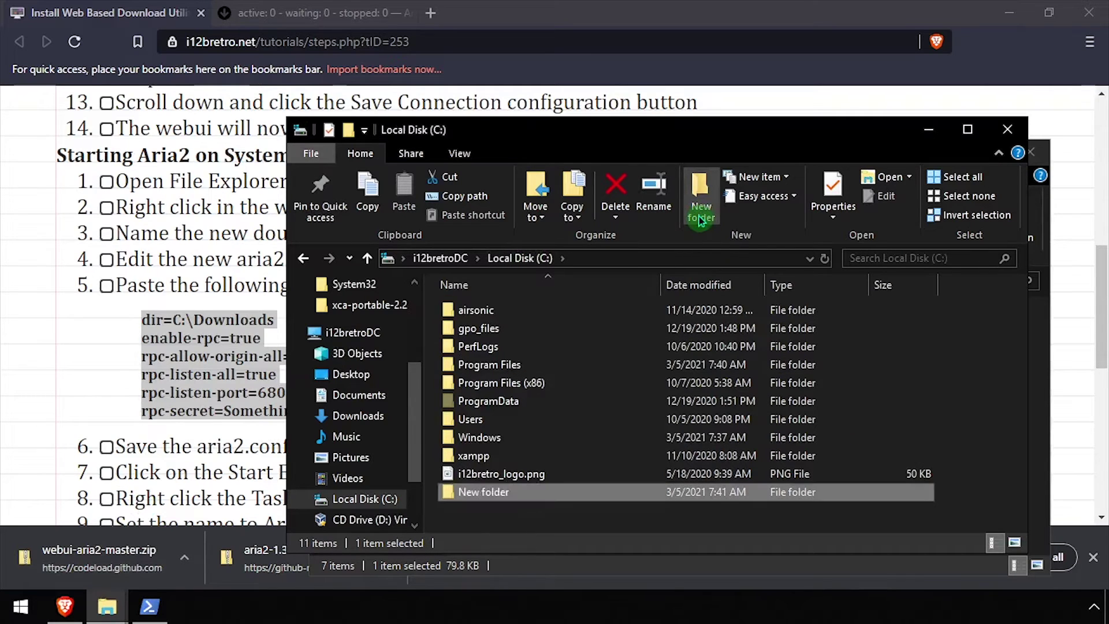
left_click(4, 361)
scroll(7, 362, "down", 5)
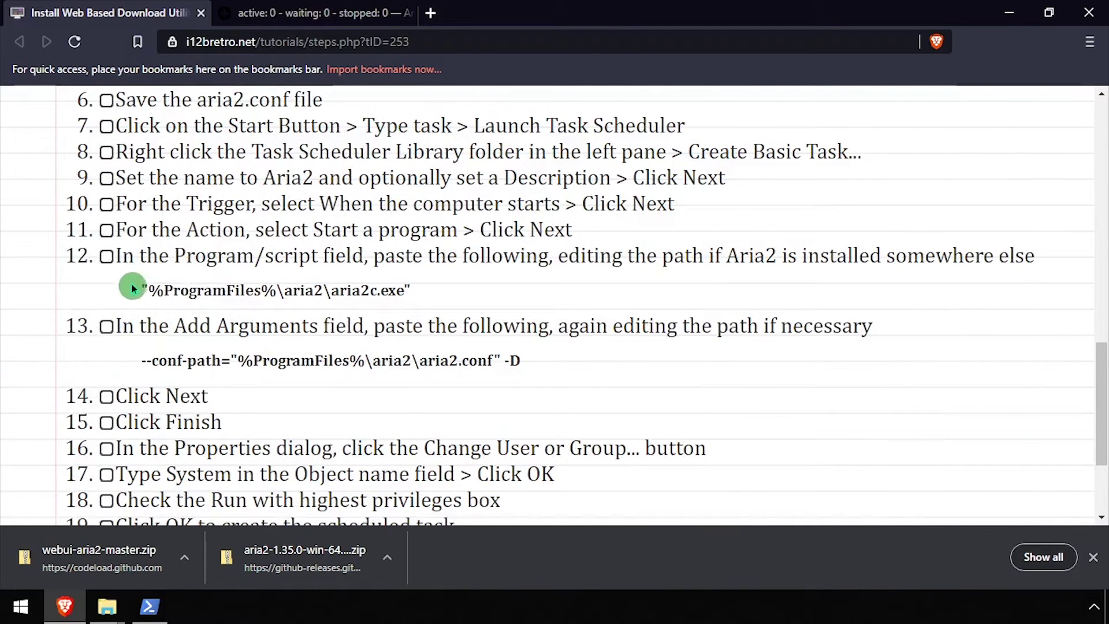
Step: Copy the aria2c.exe program path from the tutorial page
left_click_drag(133, 288, 418, 303)
right_click(377, 286)
left_click(413, 297)
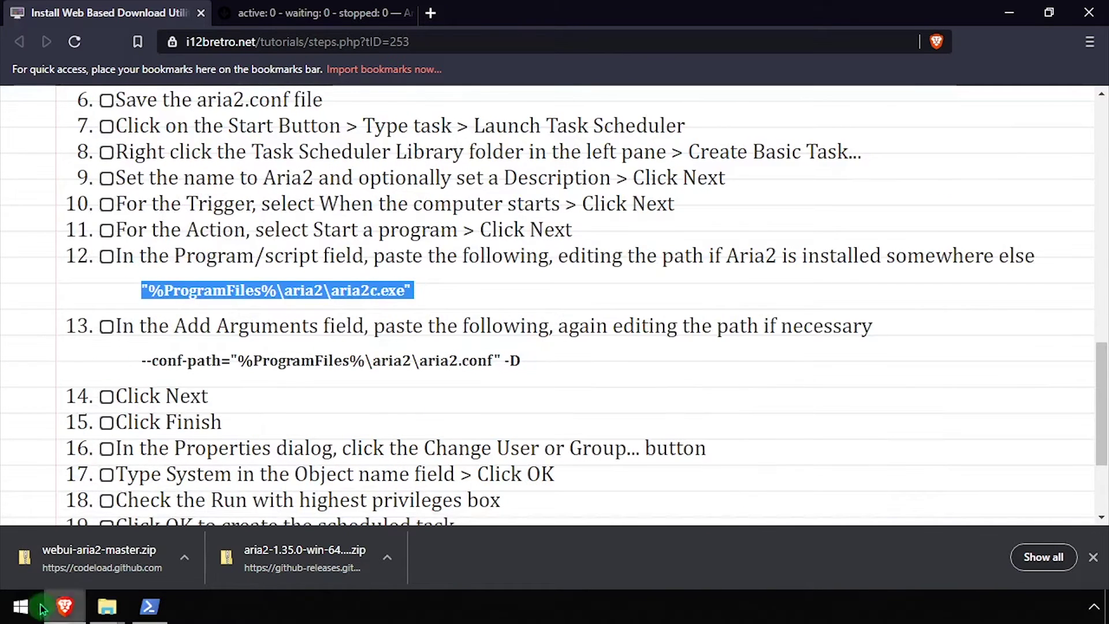
Step: Launch Task Scheduler and start Create Basic Task on the Task Scheduler Library
left_click(35, 606)
type("task")
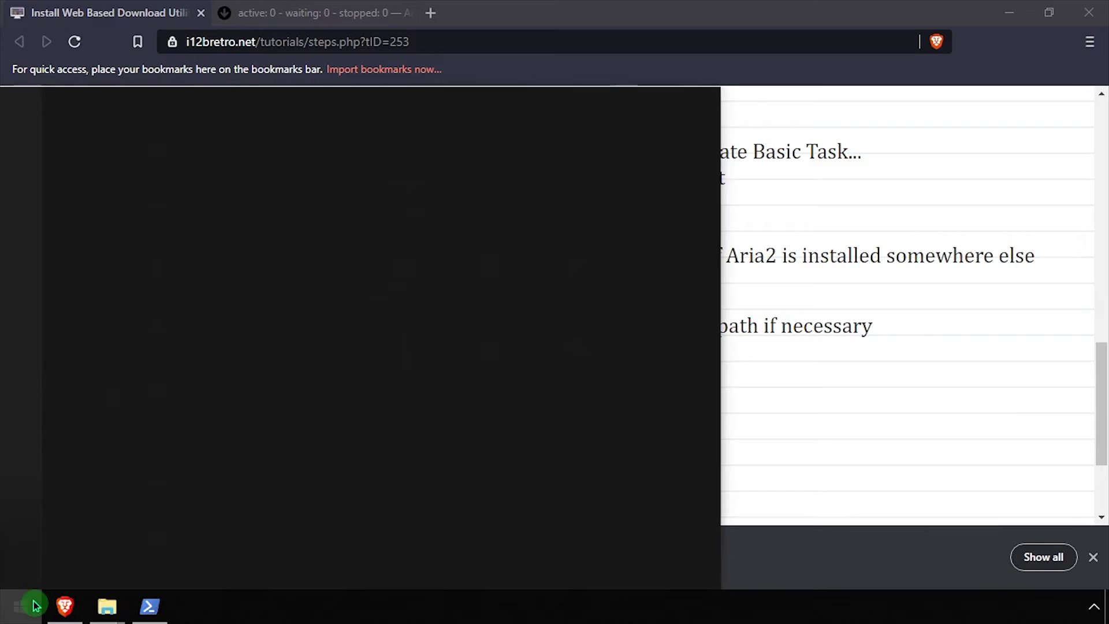
type(" sch")
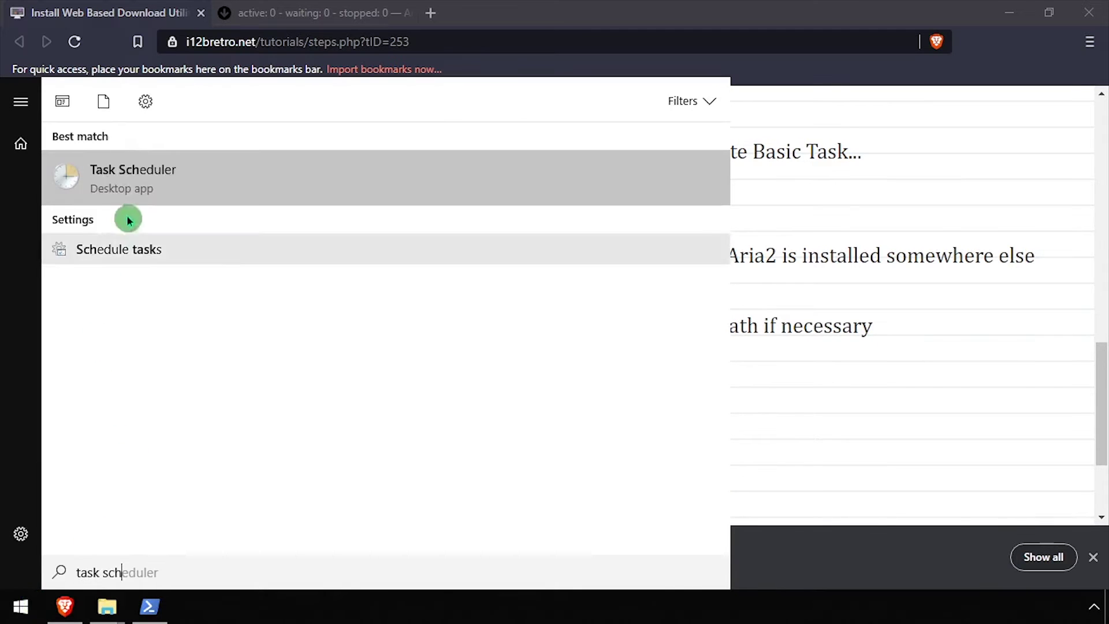
left_click(164, 188)
left_click(367, 193)
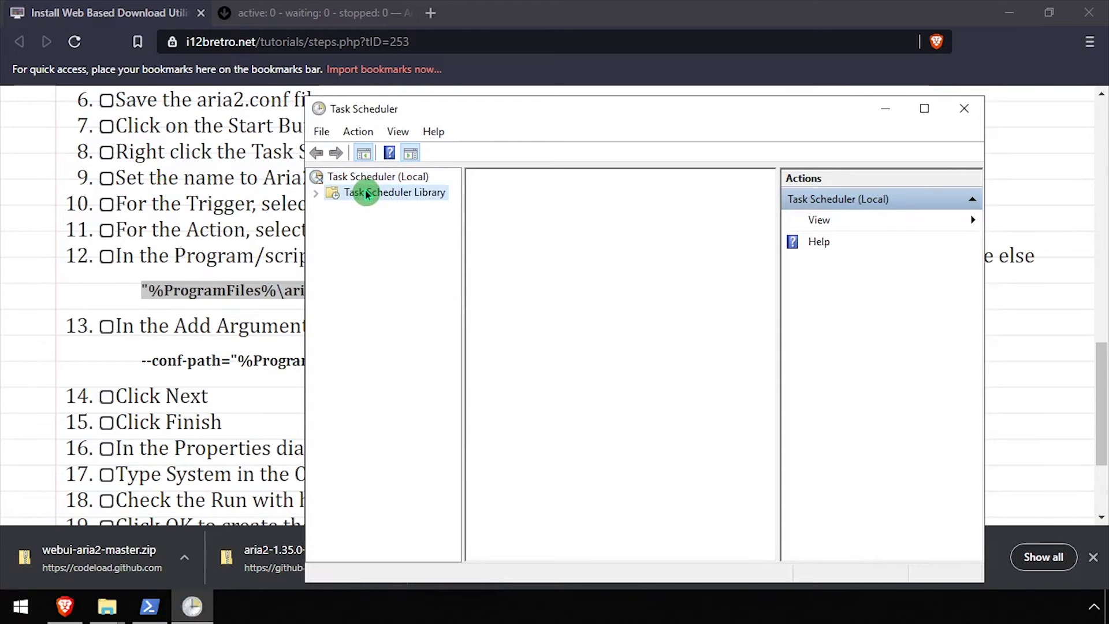
right_click(381, 193)
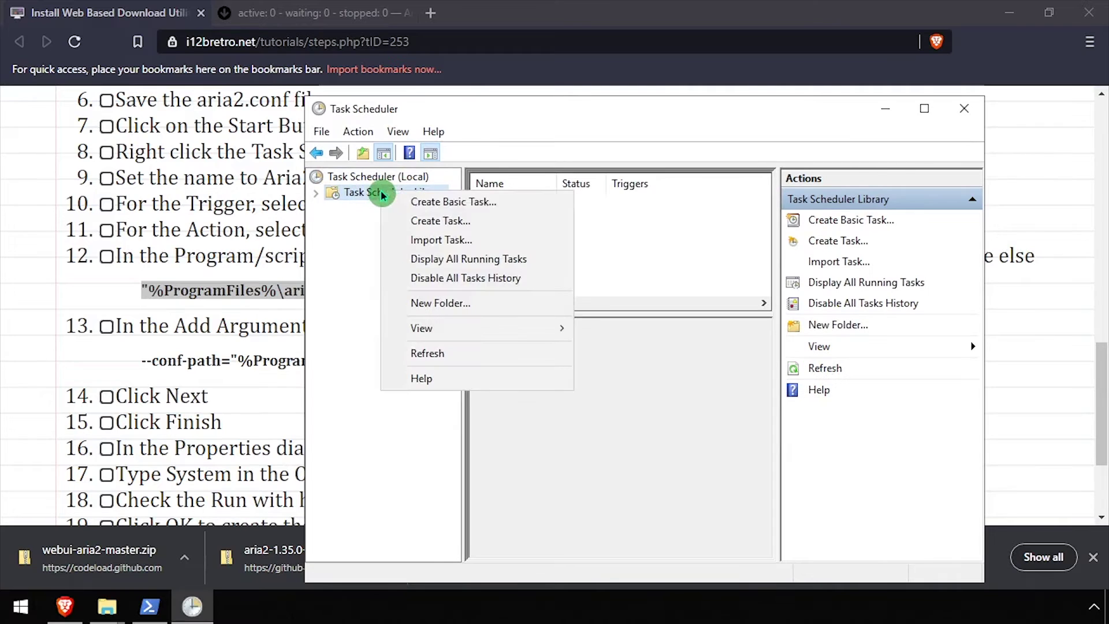
left_click(421, 207)
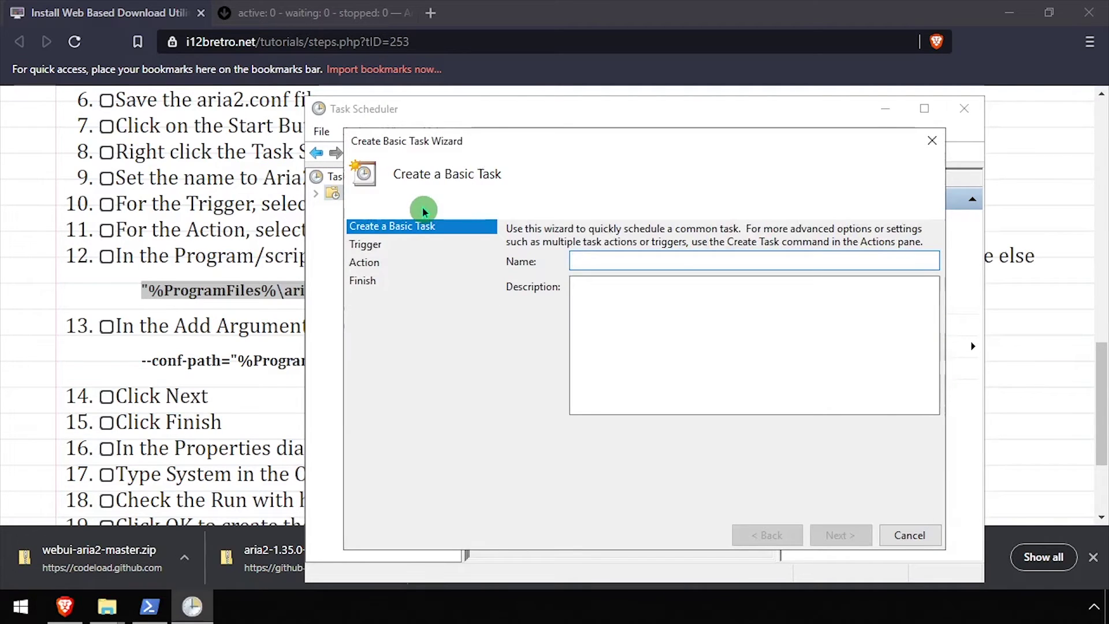
Step: Name the task Aria2, trigger it at computer startup, and set the aria2c.exe program path
type("Aria2")
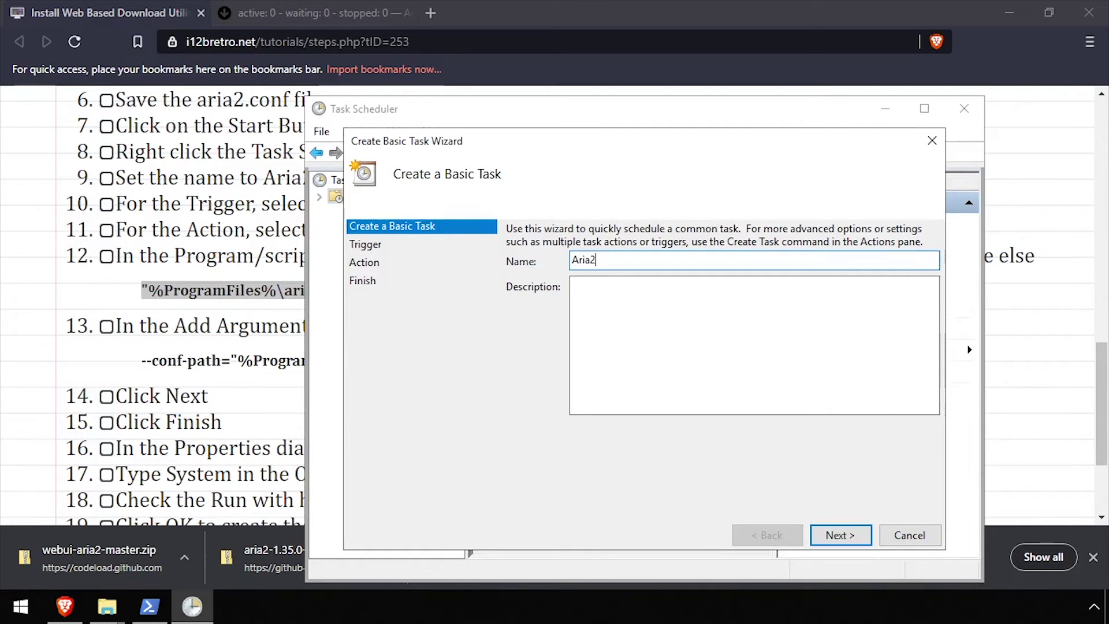
key("Return")
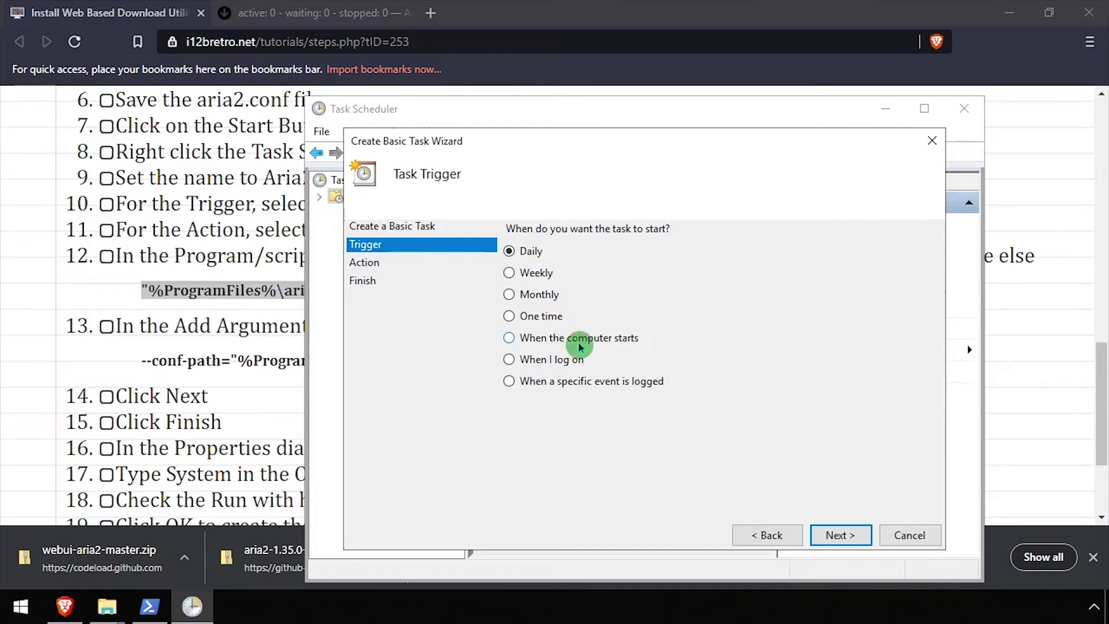
left_click(827, 535)
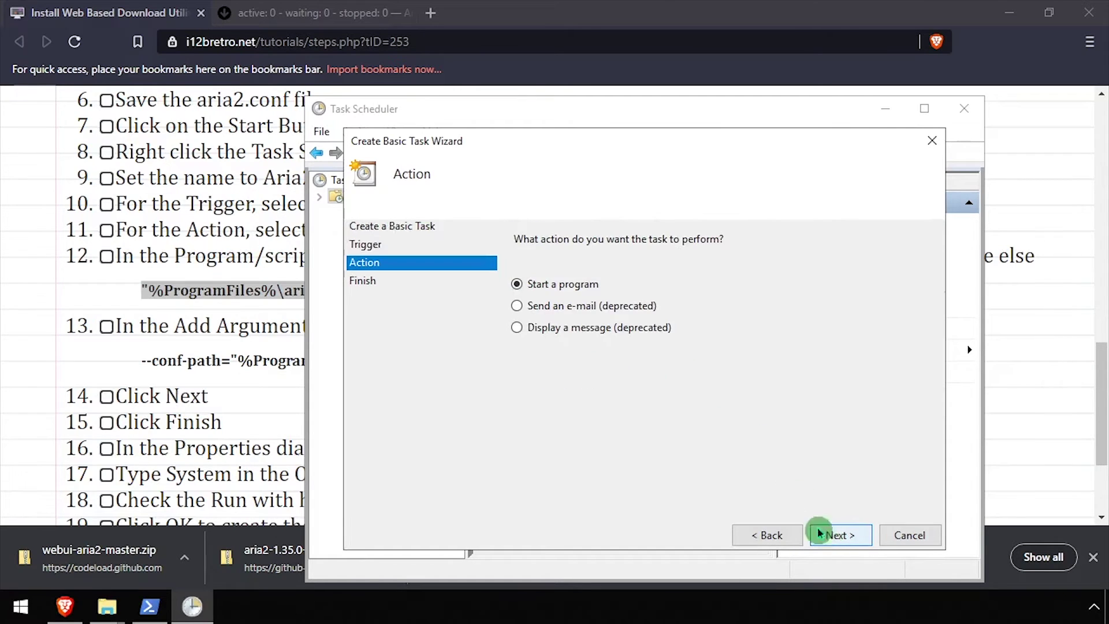
left_click(837, 538)
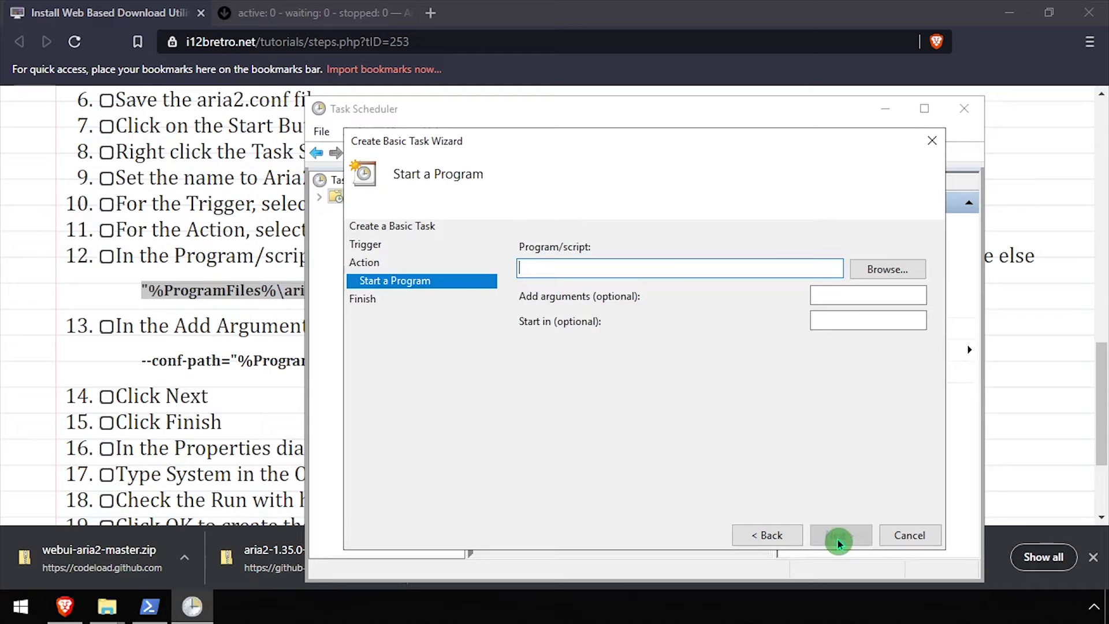
right_click(663, 271)
left_click(717, 348)
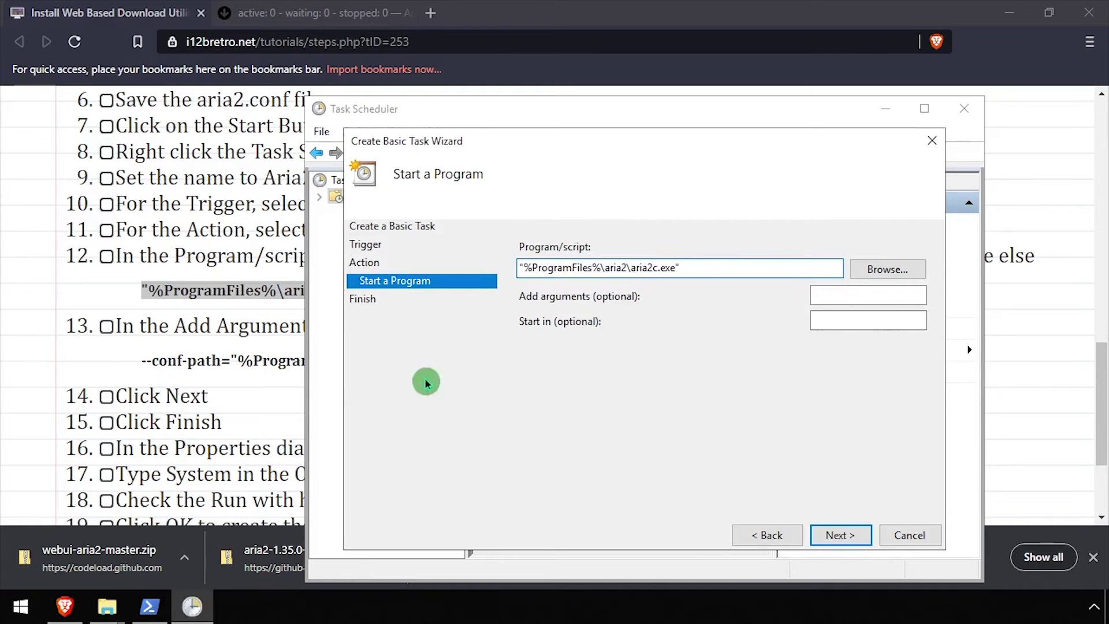
Step: Add the --conf-path argument from the tutorial and advance to the task summary
left_click_drag(141, 360, 558, 368)
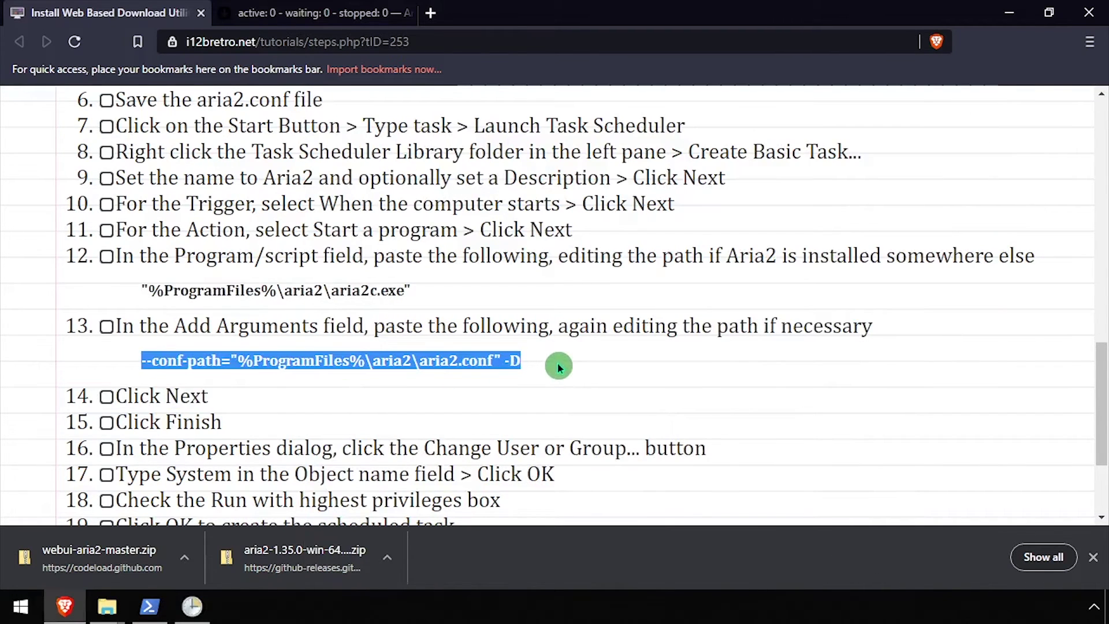
key("alt+Tab")
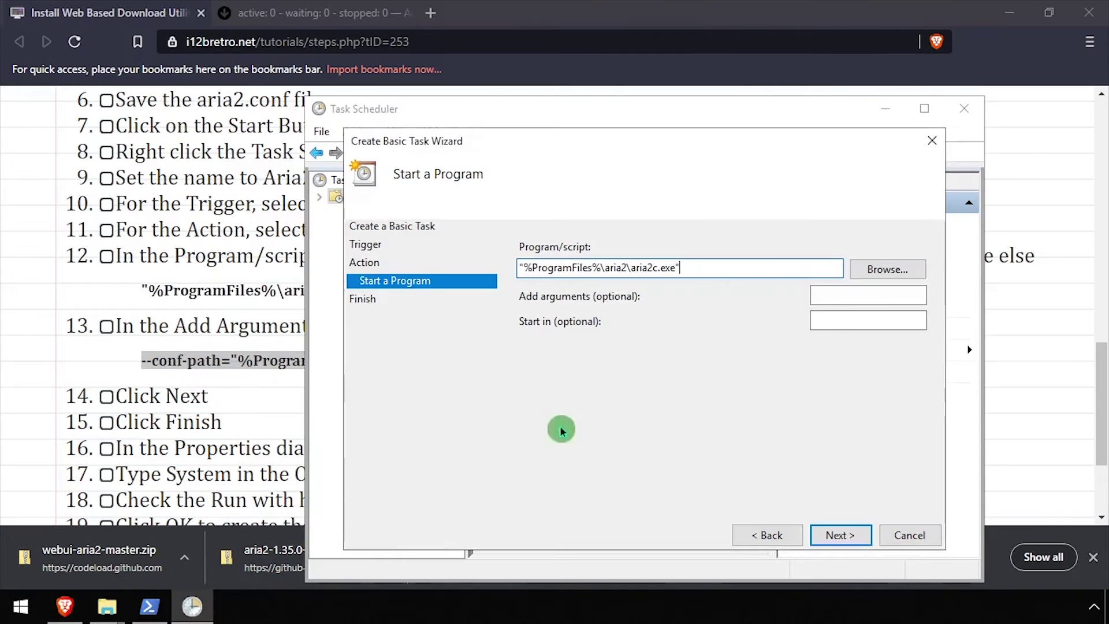
right_click(851, 303)
left_click(890, 369)
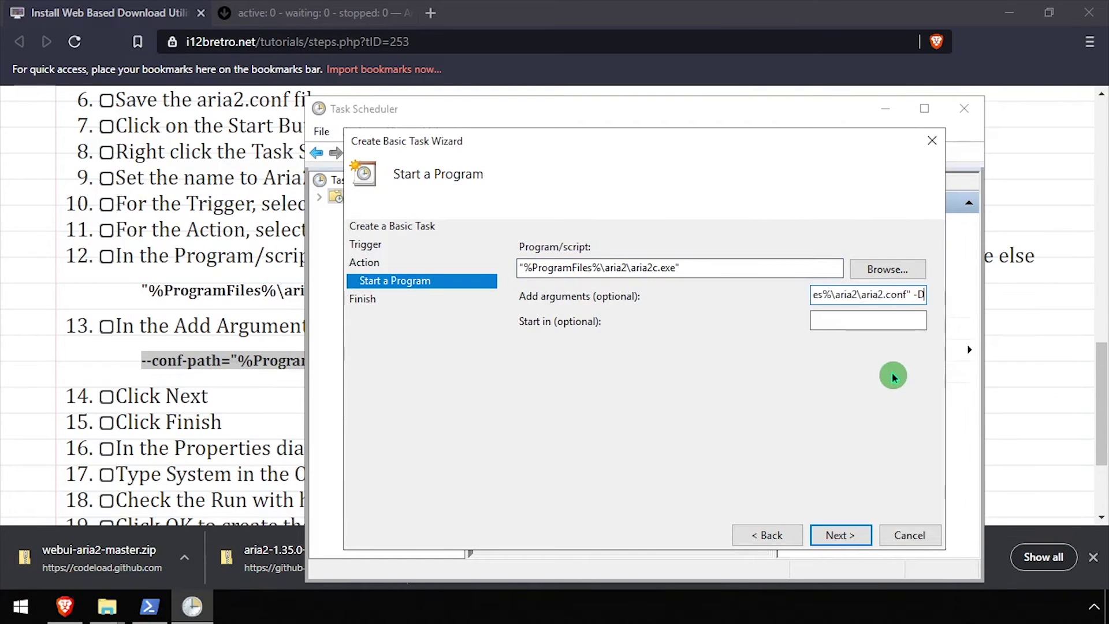
left_click(841, 535)
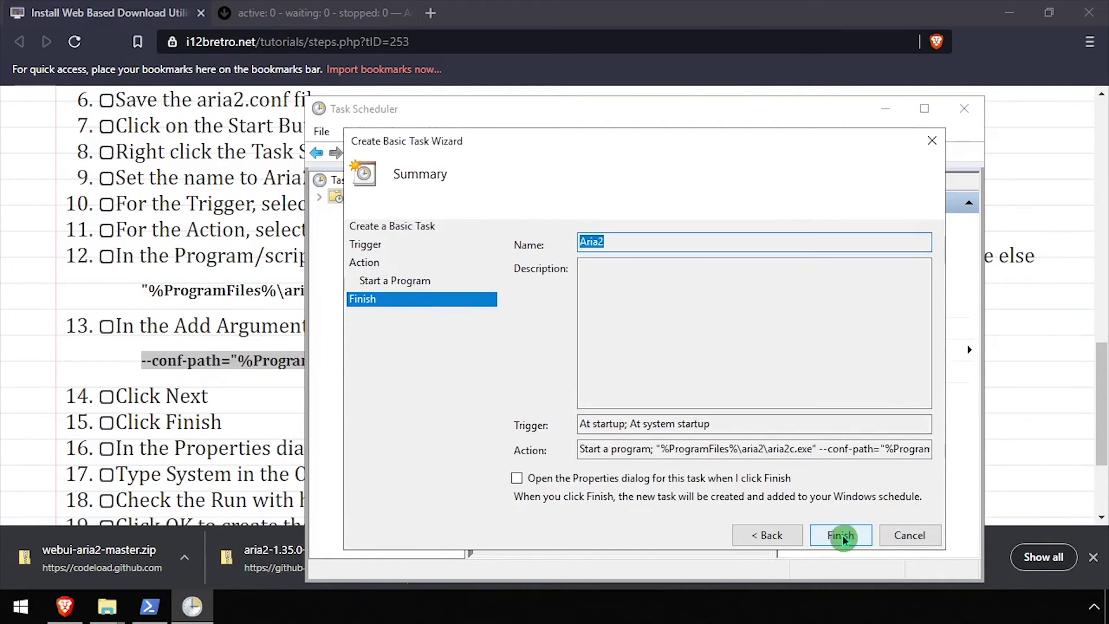
Step: Finish the Aria2 task and set it to run as SYSTEM with highest privileges
left_click(839, 536)
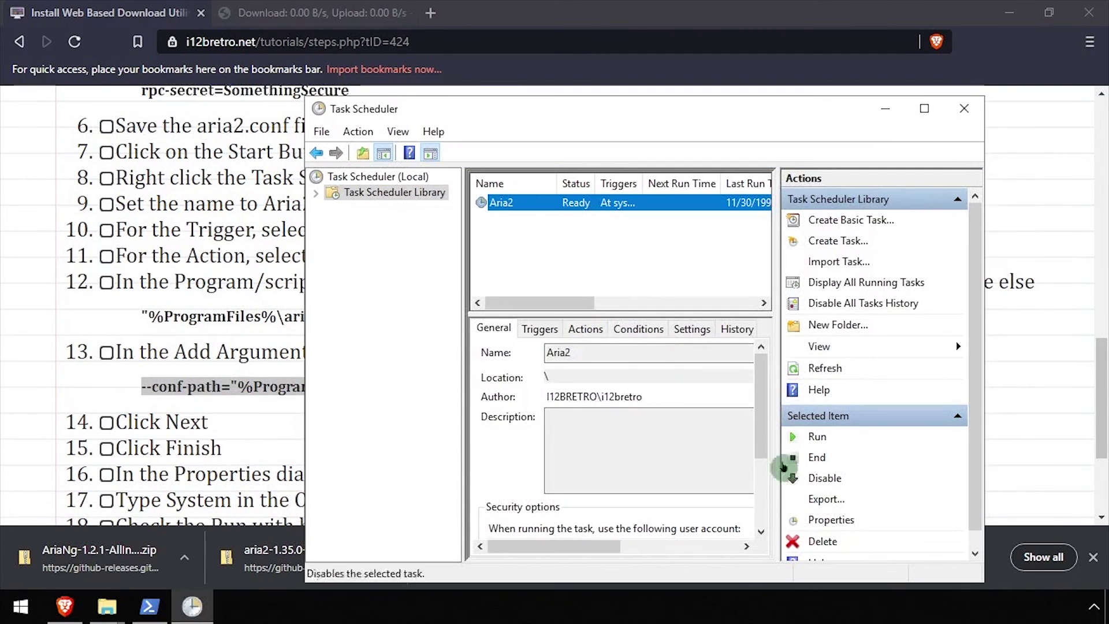
right_click(517, 204)
left_click(585, 294)
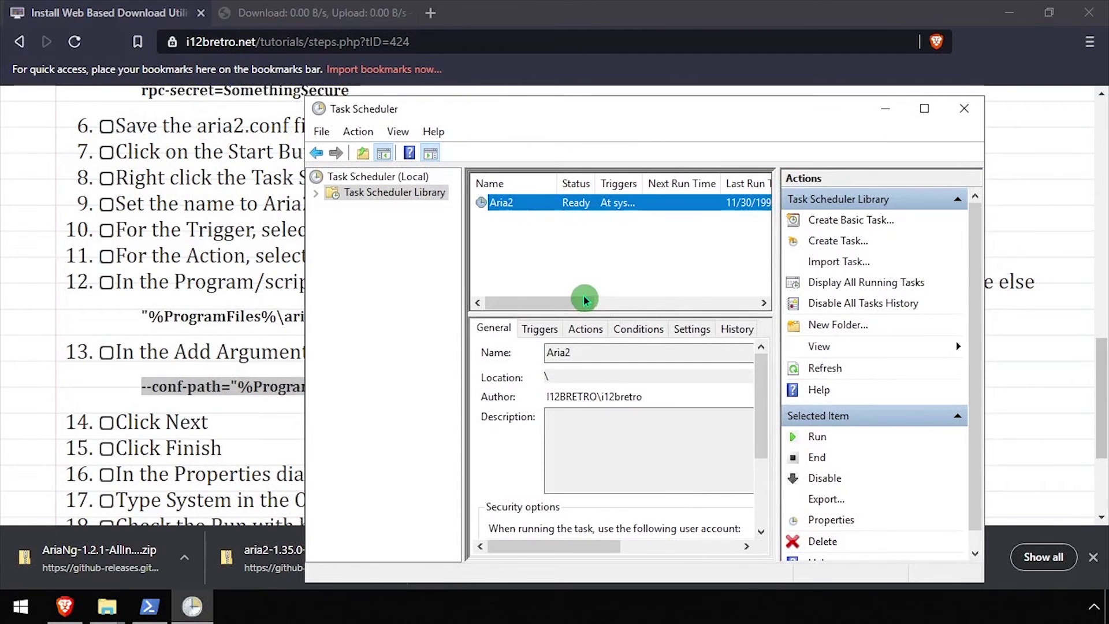
left_click(524, 335)
left_click(282, 279)
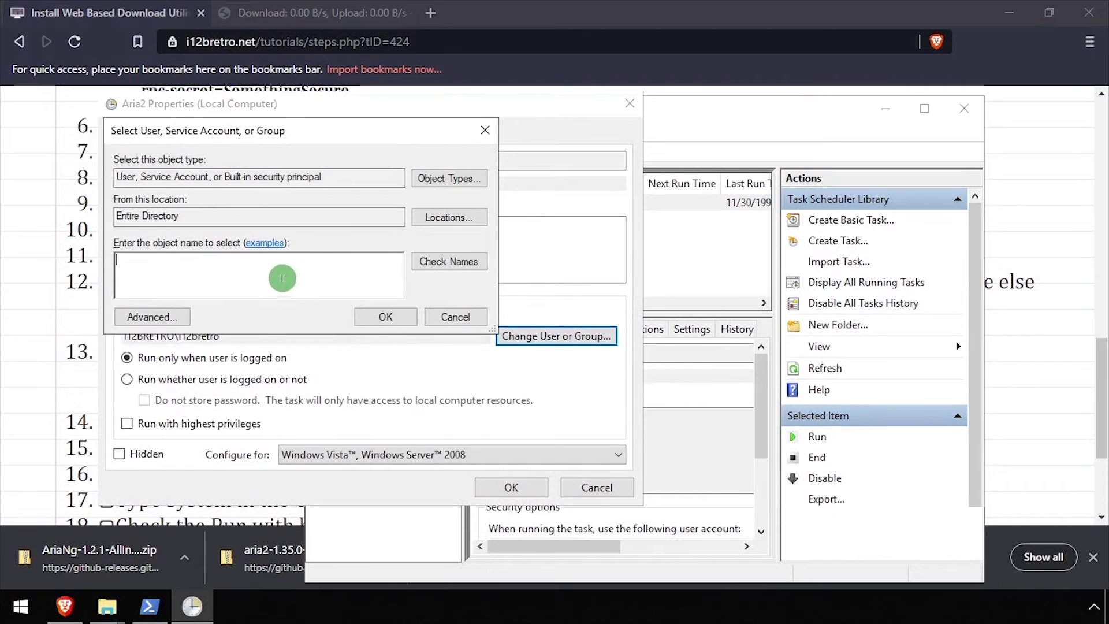
type("sytem")
key("Return")
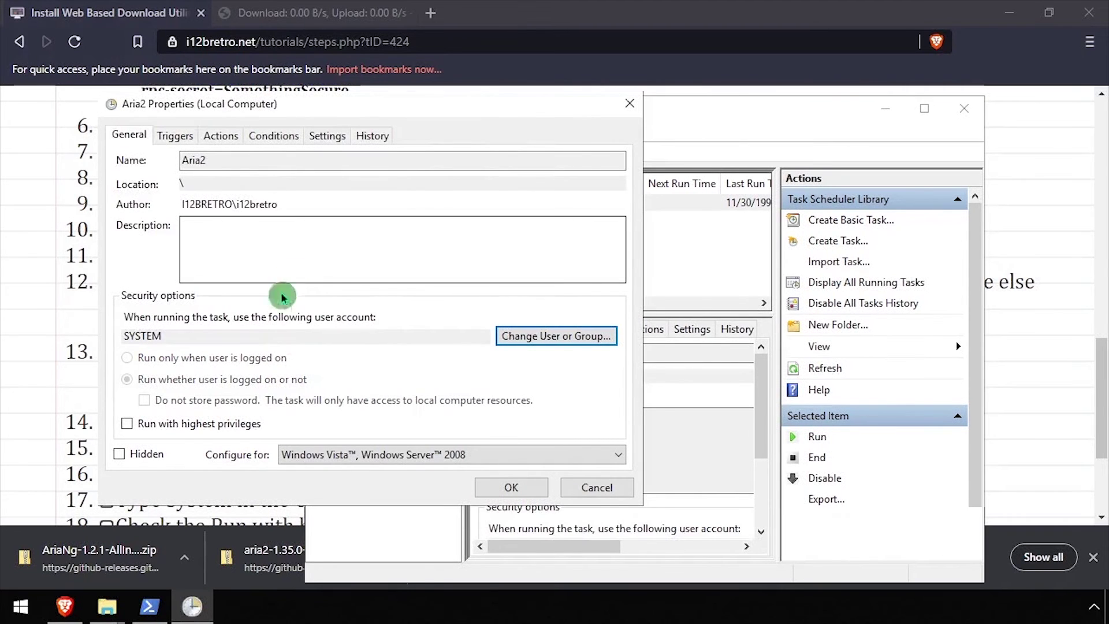
left_click(185, 424)
left_click(511, 487)
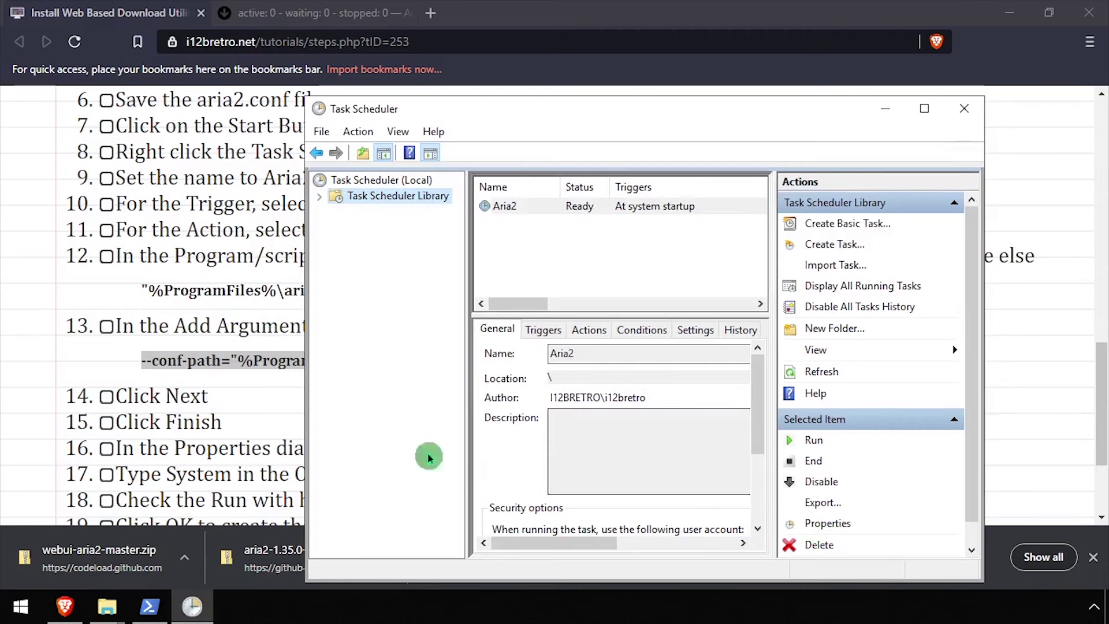
scroll(2, 286, "down", 3)
Step: End the user-launched aria2c.exe process from the Task Manager Details list
right_click(386, 615)
left_click(458, 527)
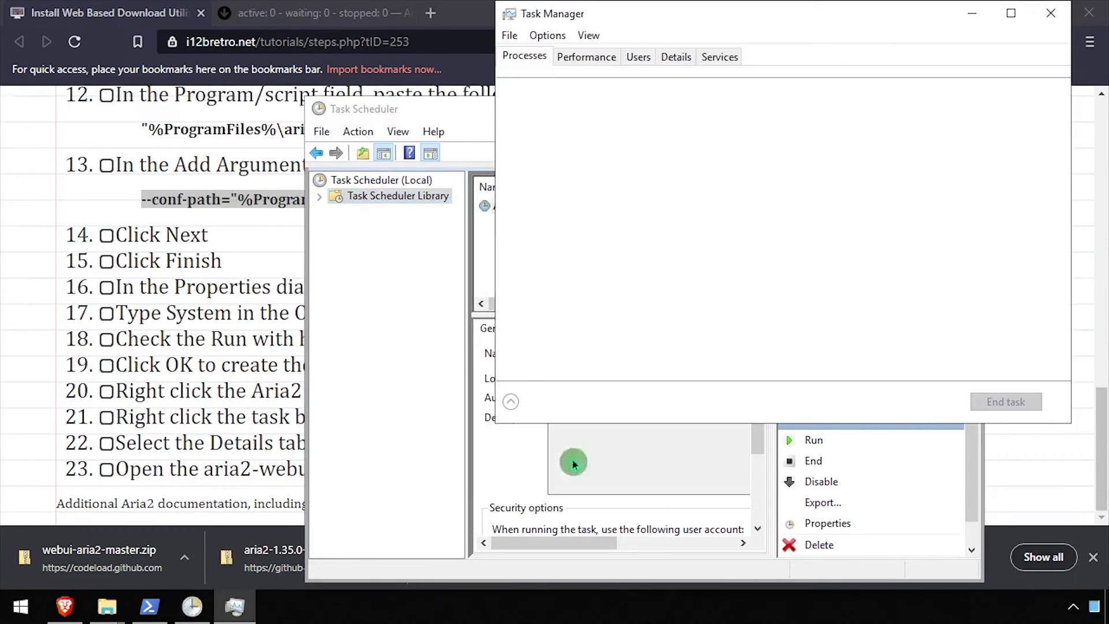
left_click(587, 57)
left_click(675, 58)
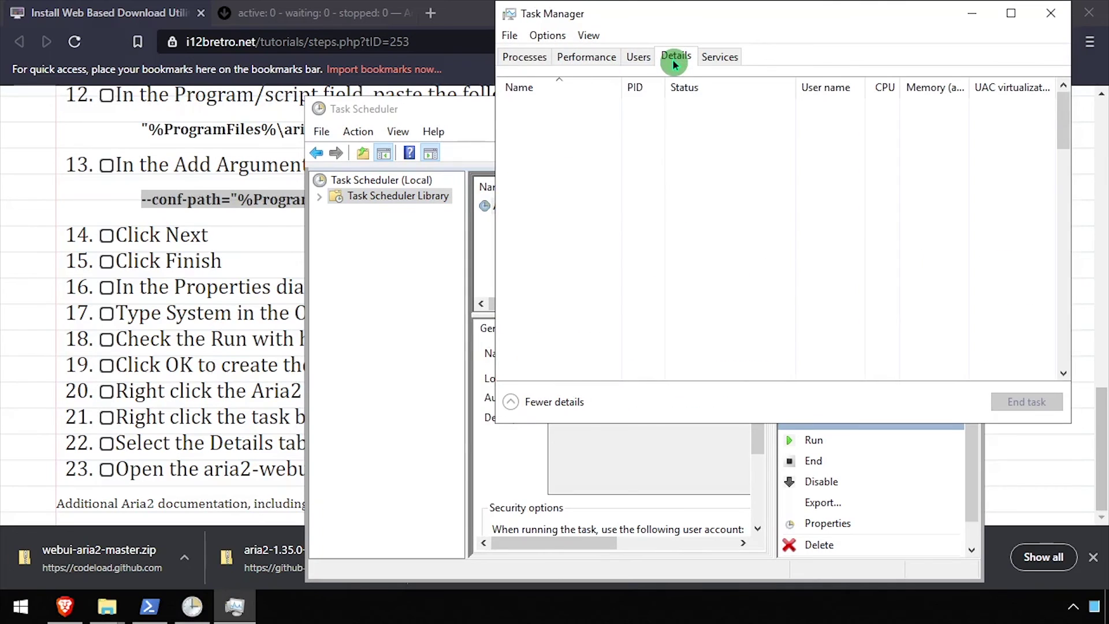
left_click(555, 109)
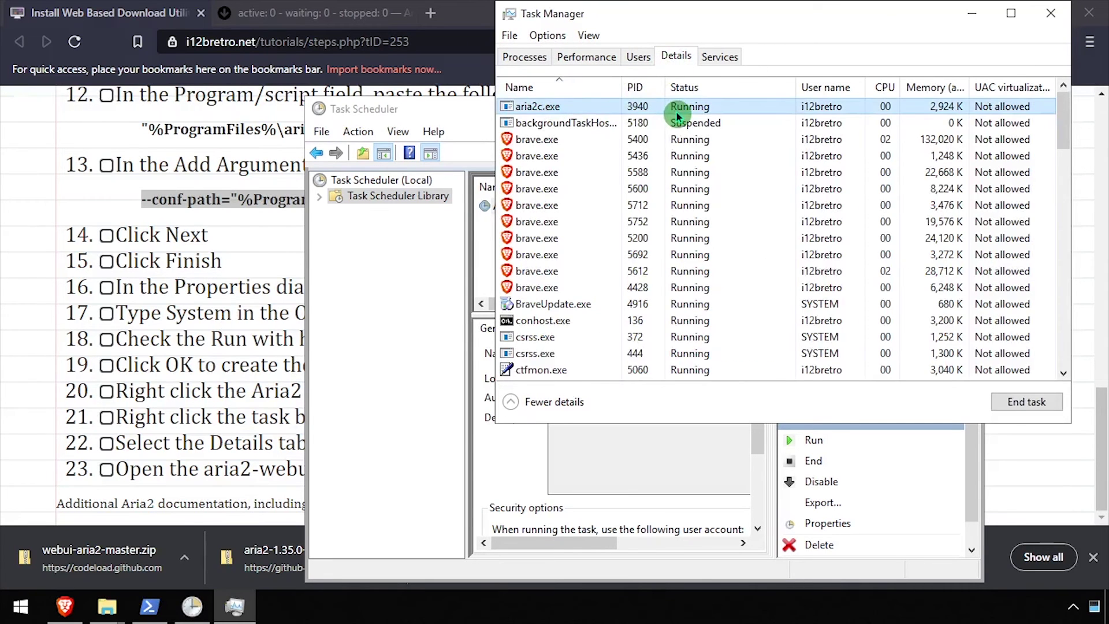
key("Delete")
key("Return")
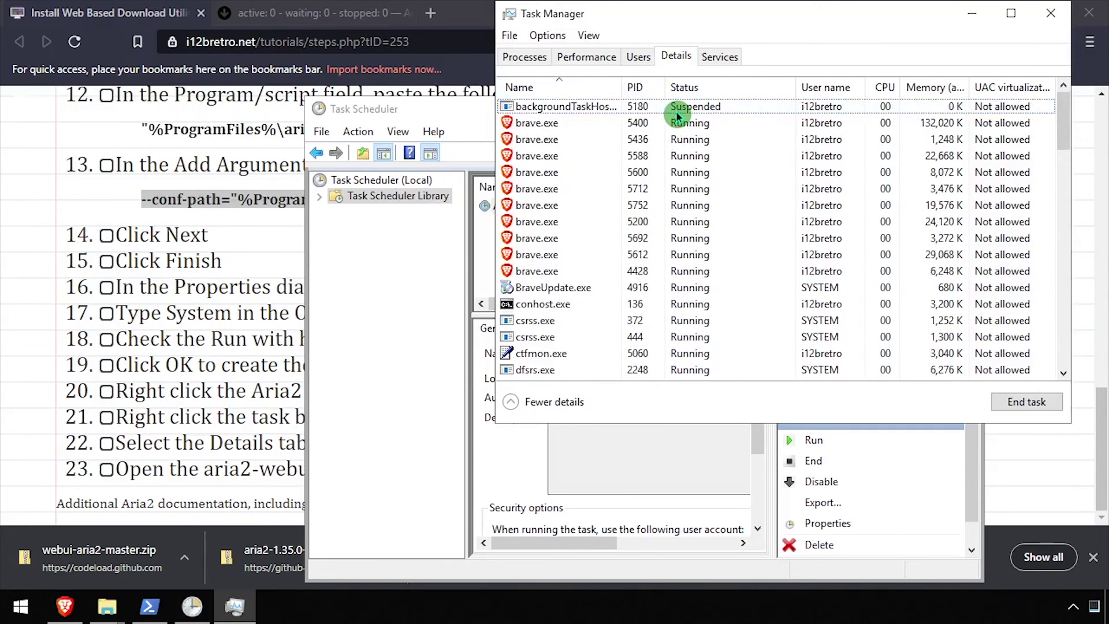
Step: Run the Aria2 scheduled task again in Task Scheduler, then return to the Aria2 WebUI tab
left_click(416, 286)
right_click(506, 216)
left_click(542, 221)
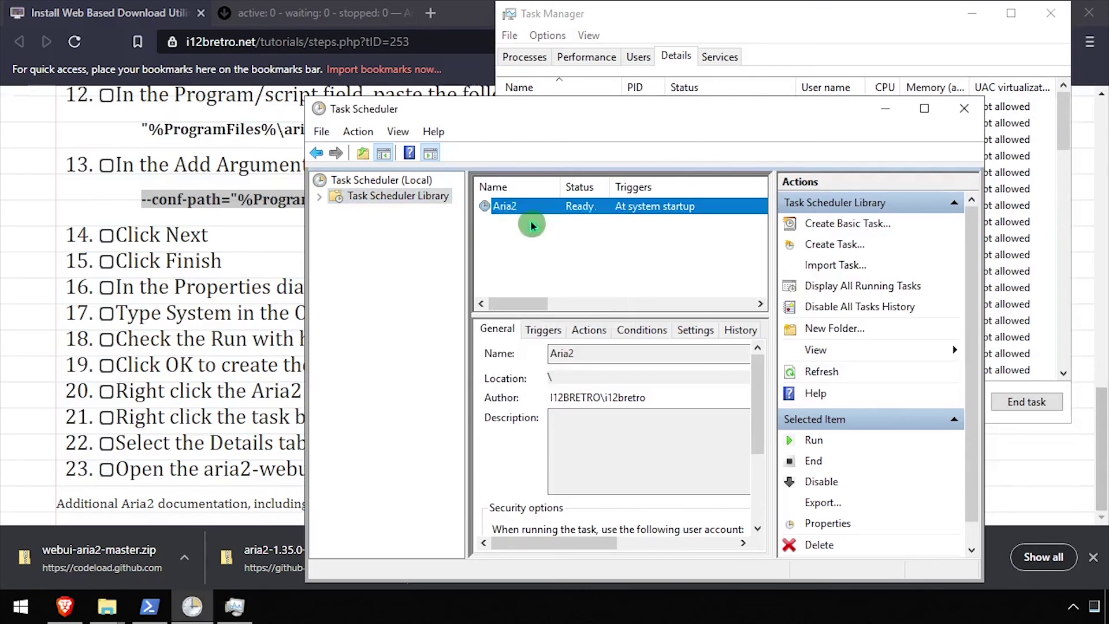
left_click(145, 234)
left_click(281, 11)
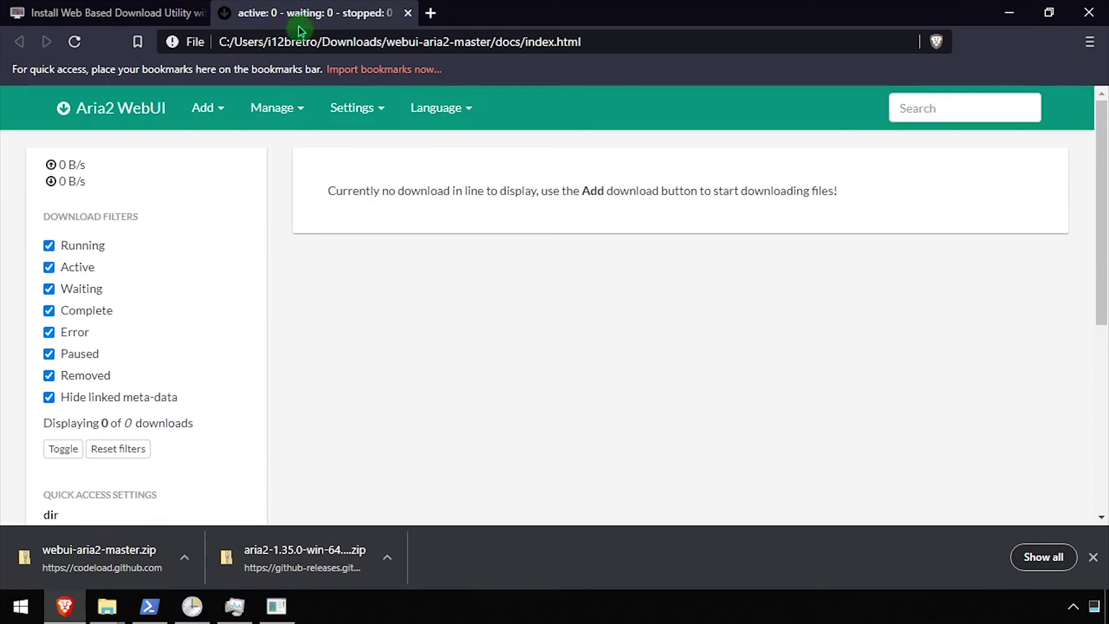
Step: Start a By URIs download of the pasted GitHub avatar URL, then bring up the Local Disk (C:) window
left_click(215, 113)
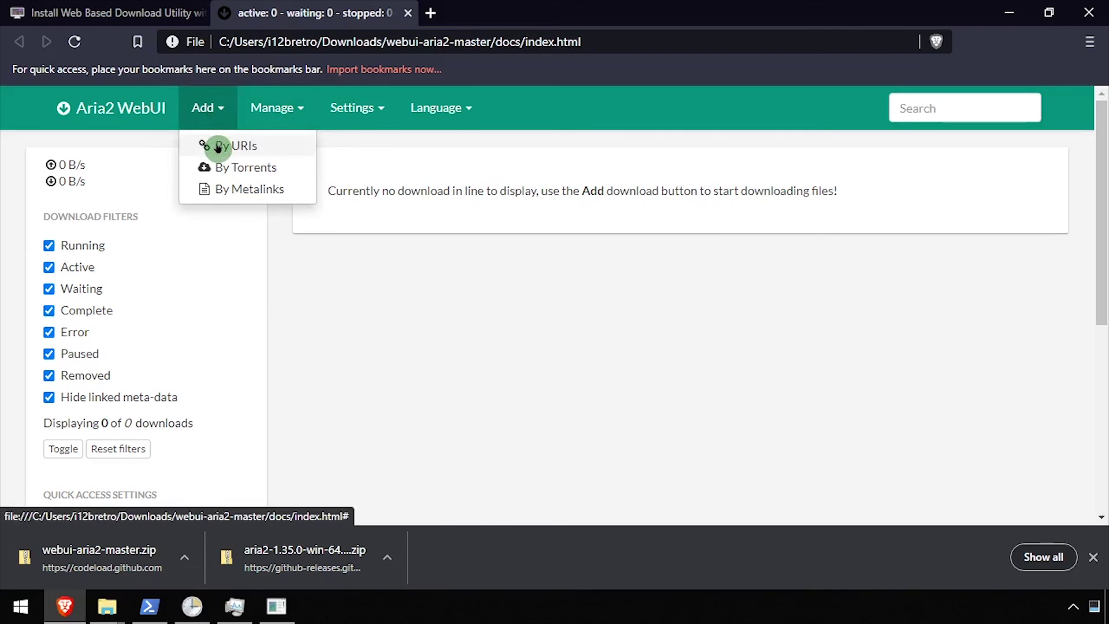
left_click(218, 146)
left_click(376, 288)
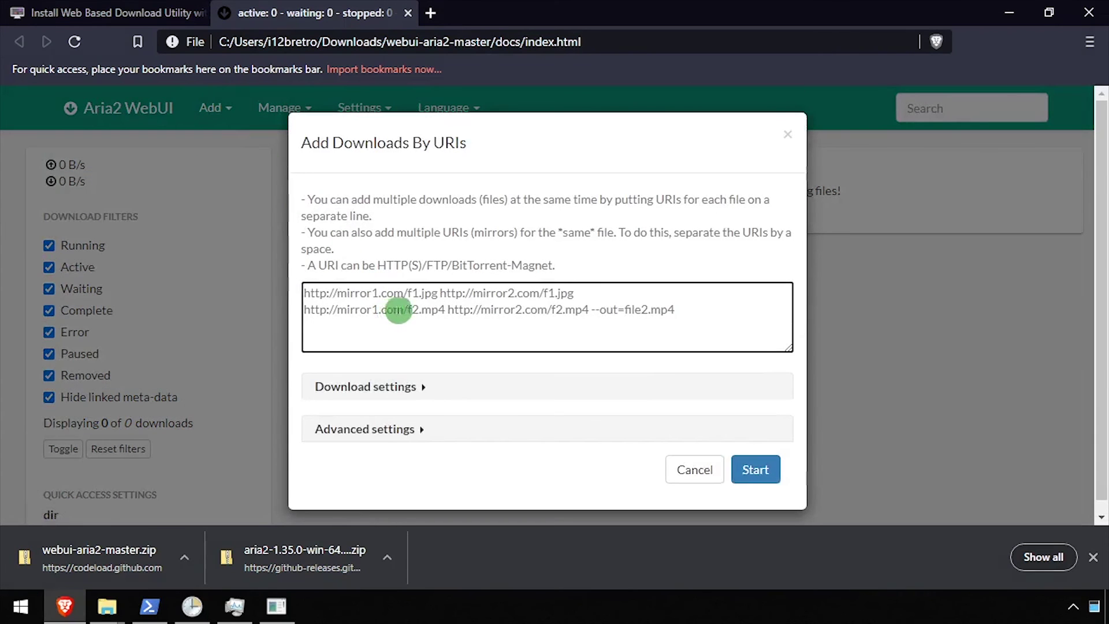
key("ctrl+v")
left_click(766, 483)
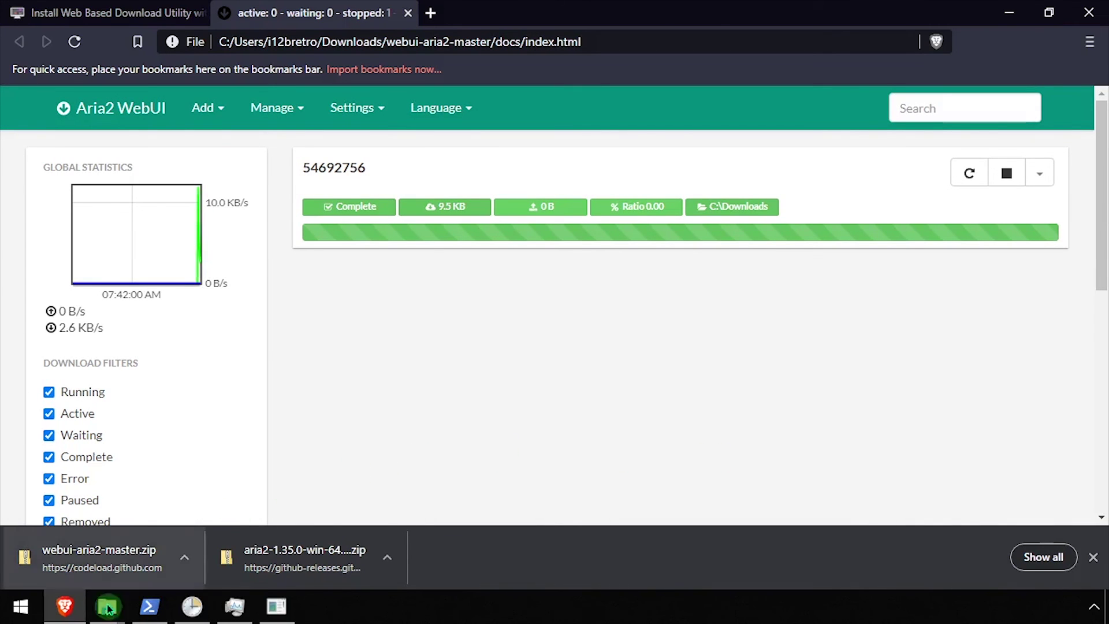
mouse_move(107, 606)
left_click(145, 548)
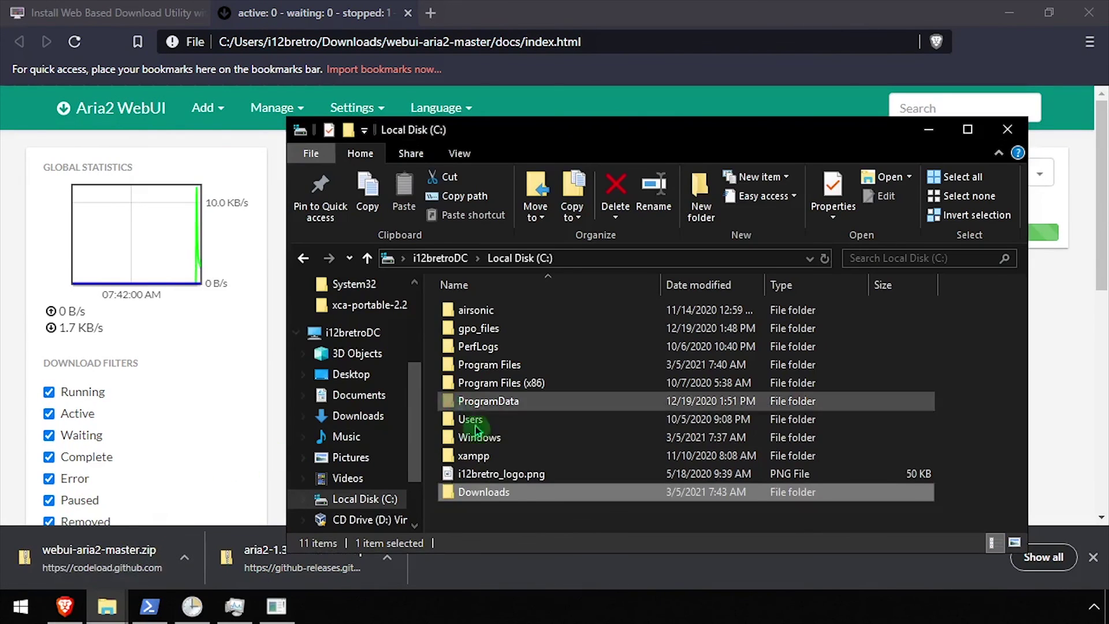